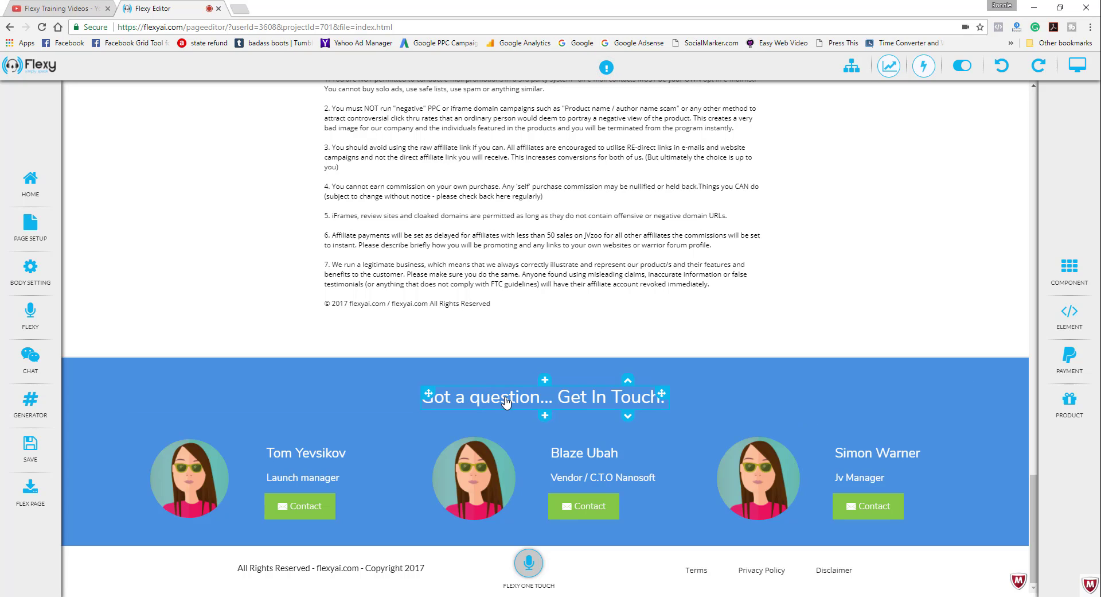
- Review the font, dimension, border, background, animation and code settings of the "Got a question... Get In Touch!" heading
click(511, 402)
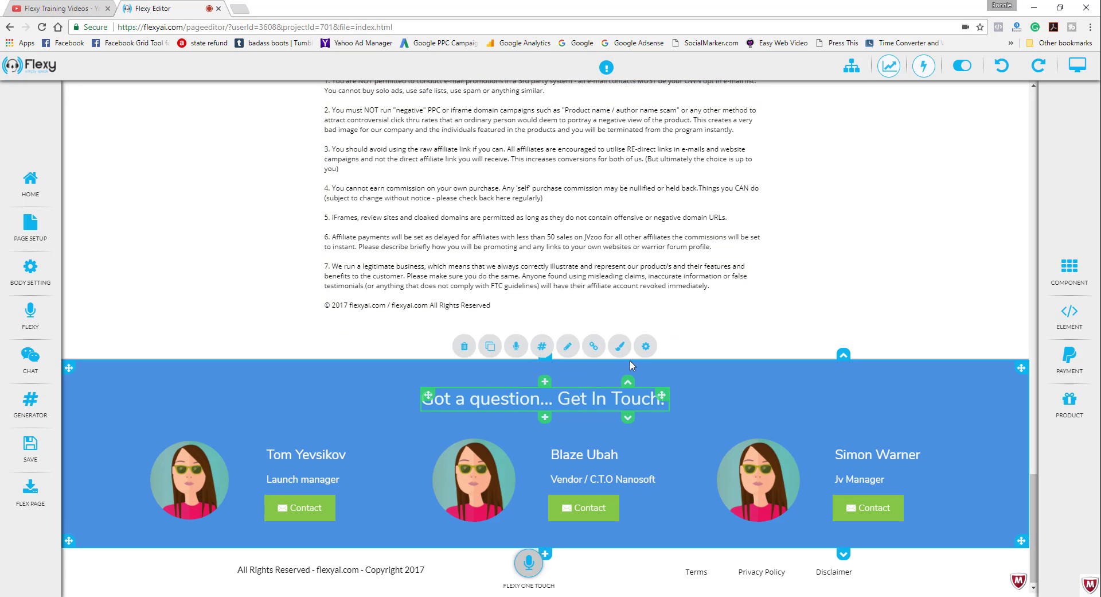
click(646, 346)
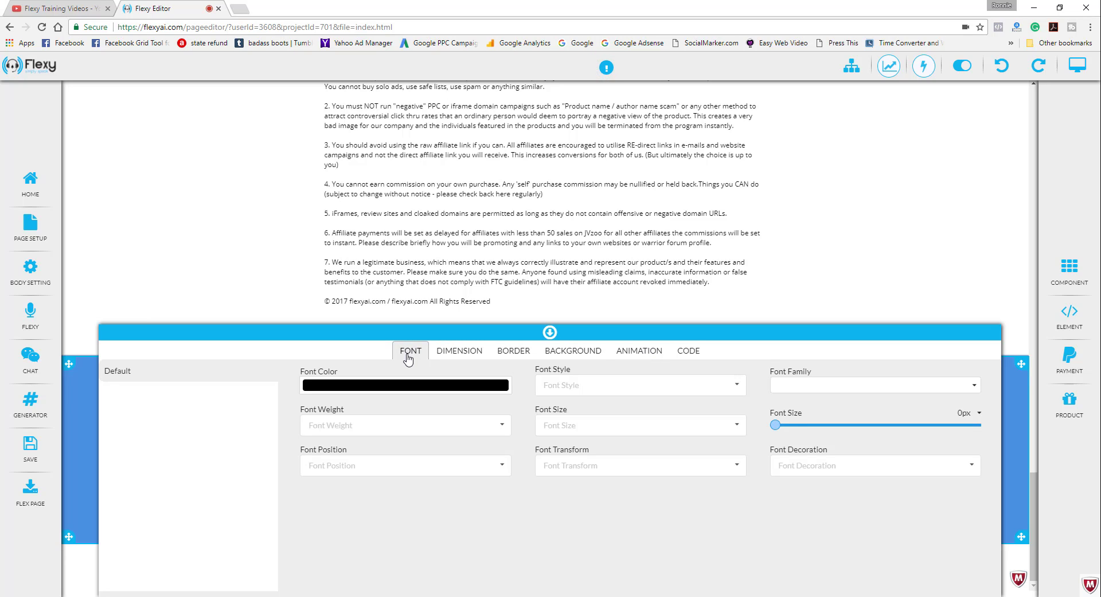
click(460, 353)
click(516, 360)
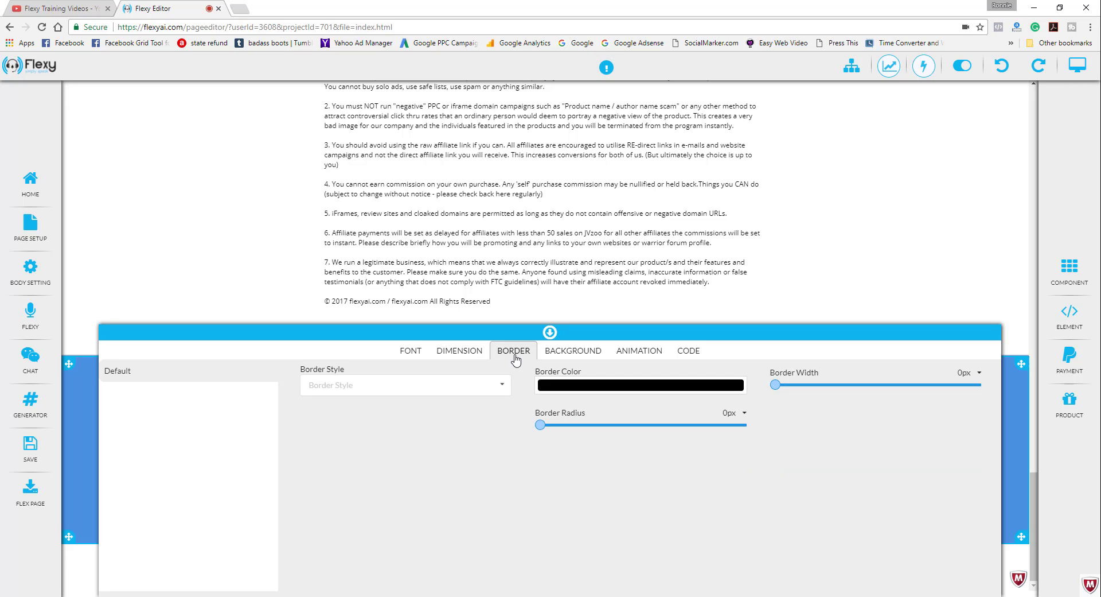
click(570, 357)
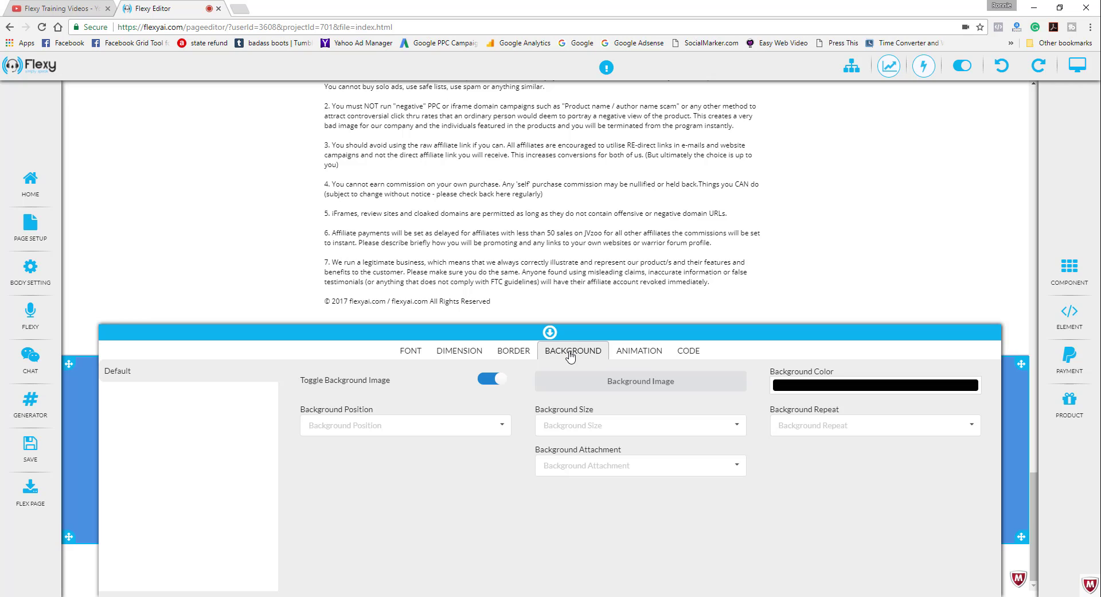
click(647, 356)
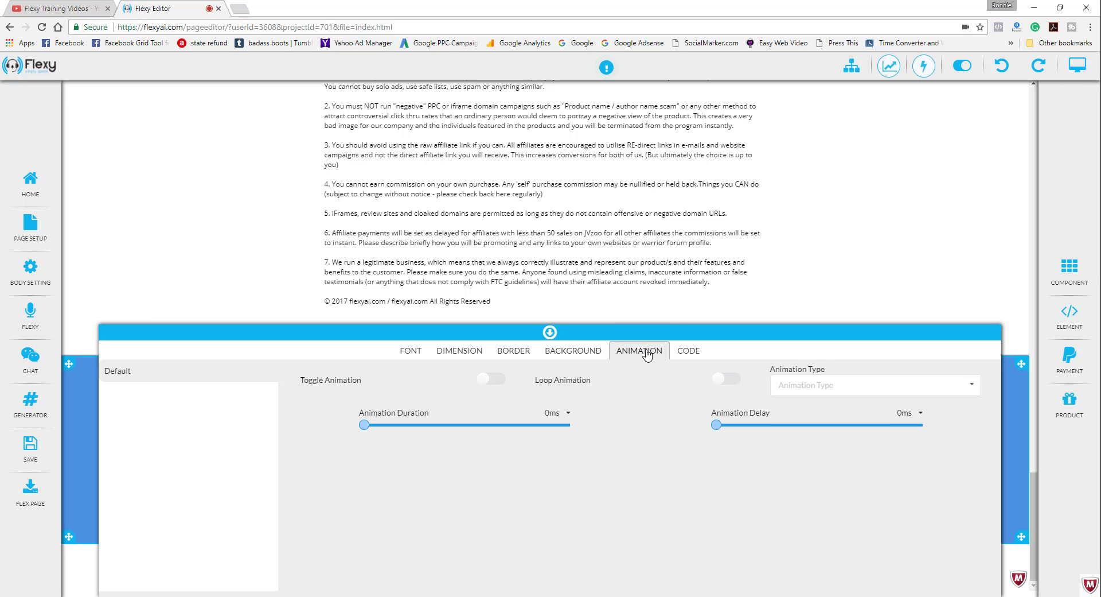
click(684, 354)
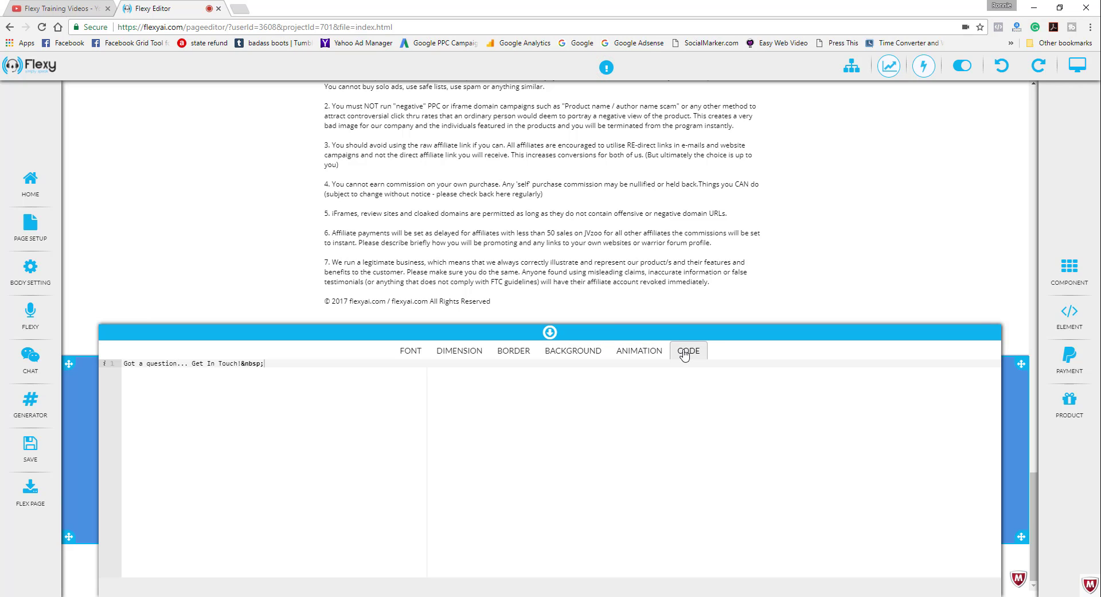
click(412, 355)
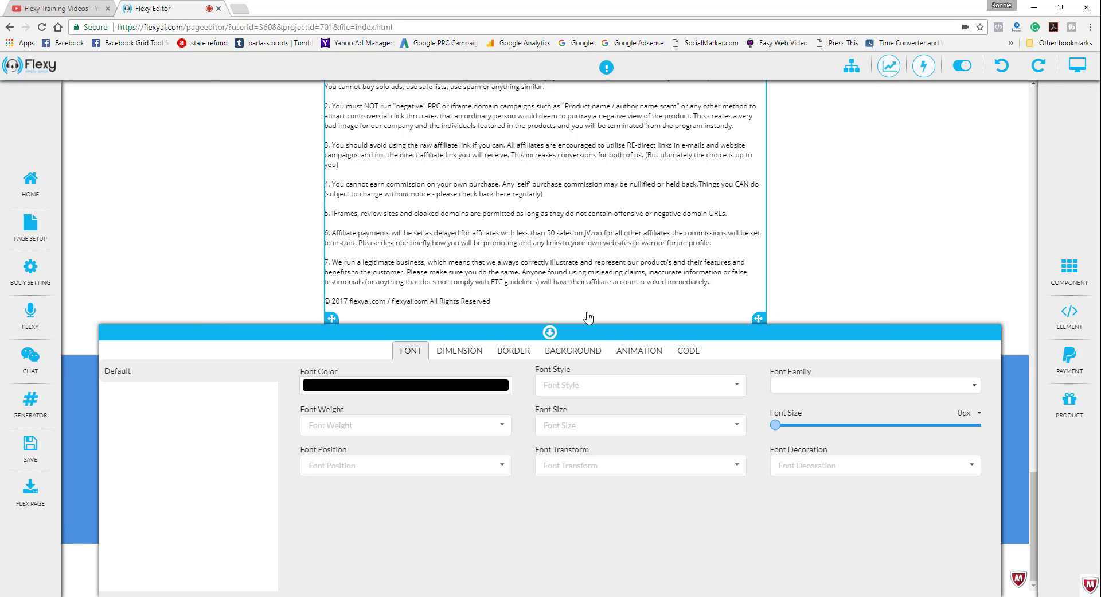
click(548, 332)
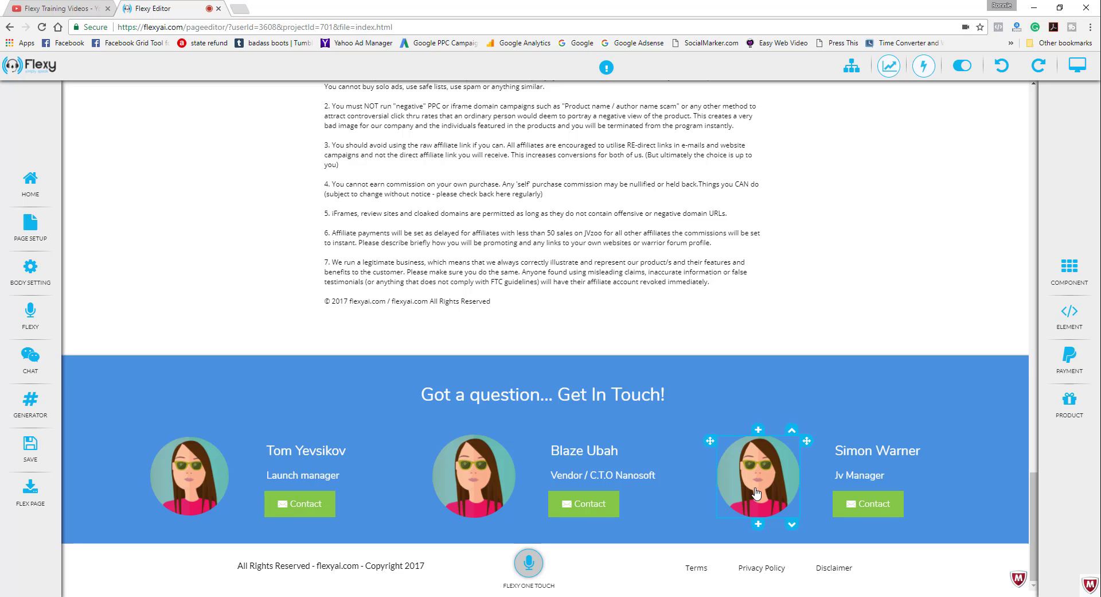
- Set the font size of the "Got a question... Get In Touch!" heading to 30 px
click(541, 398)
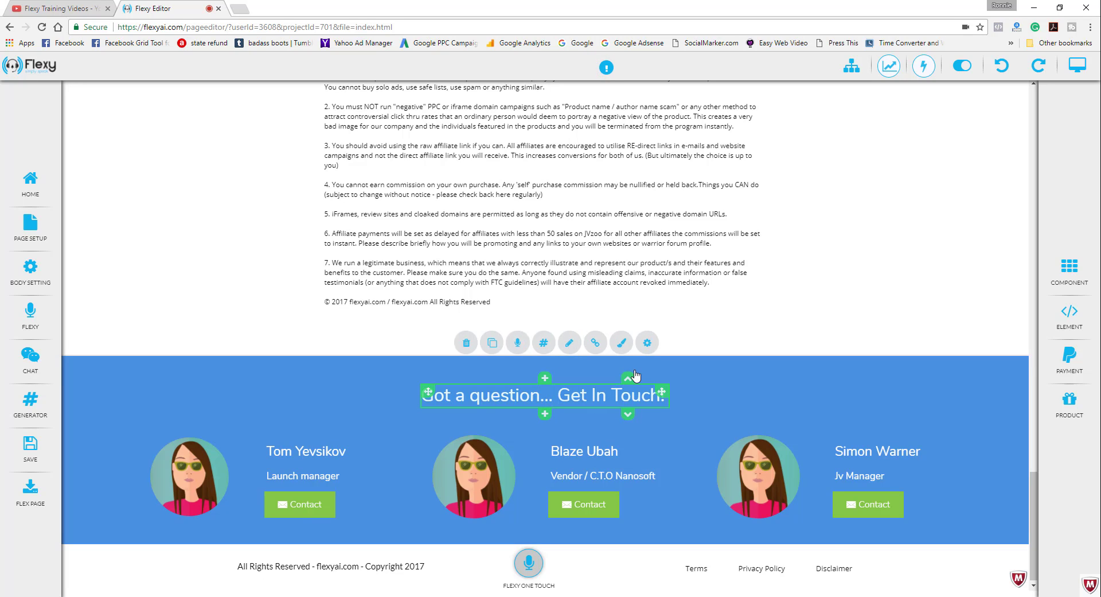
click(648, 343)
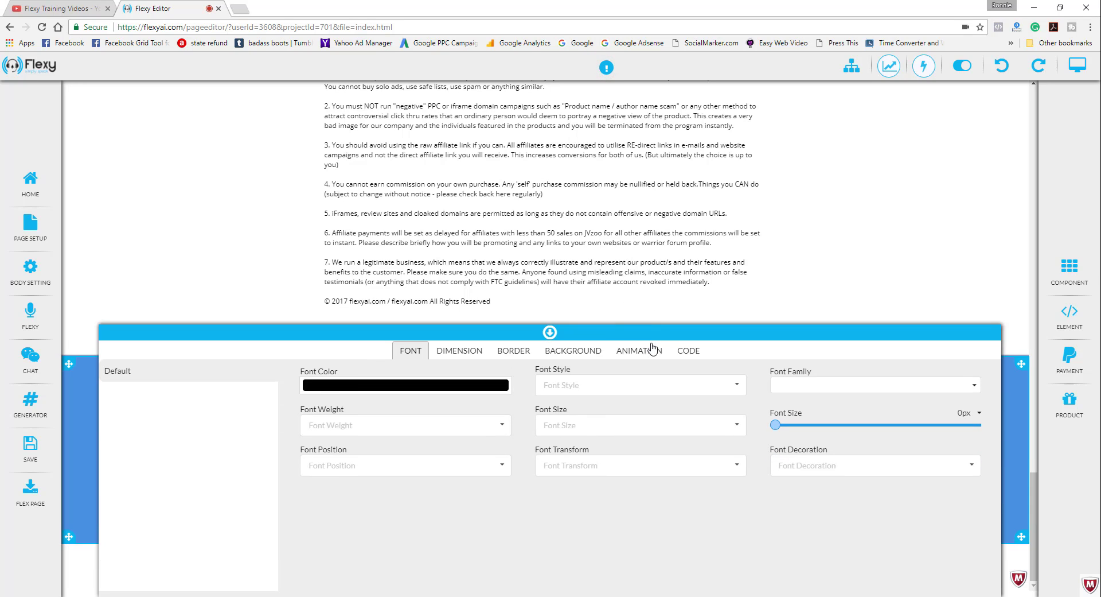
drag(776, 427, 792, 427)
click(551, 333)
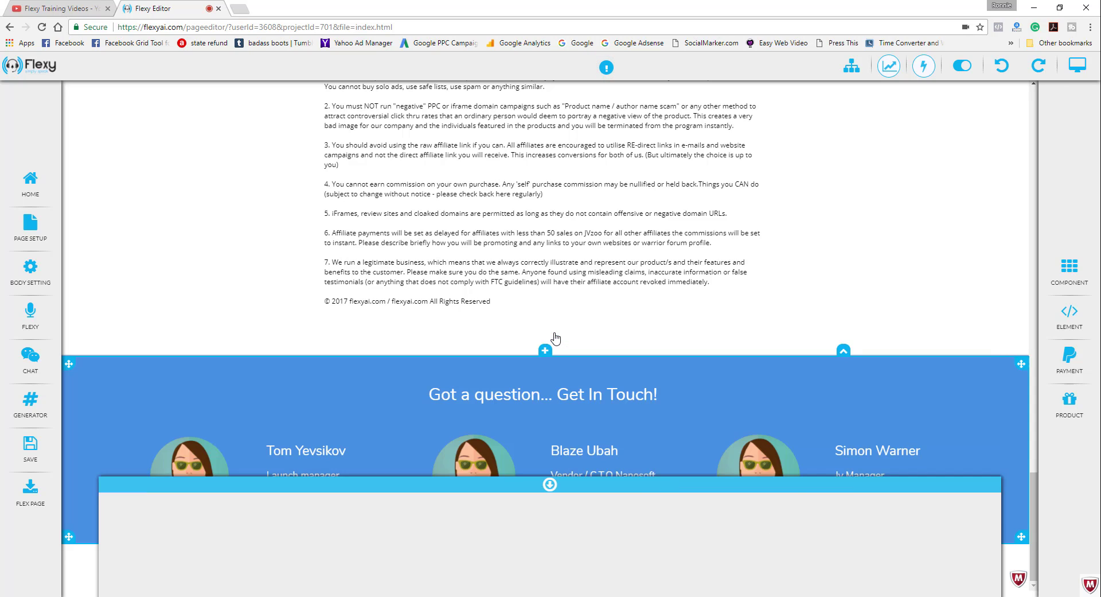
- Enlarge the "Got a question... Get In Touch!" heading substantially by increasing its font size in pixels
click(516, 403)
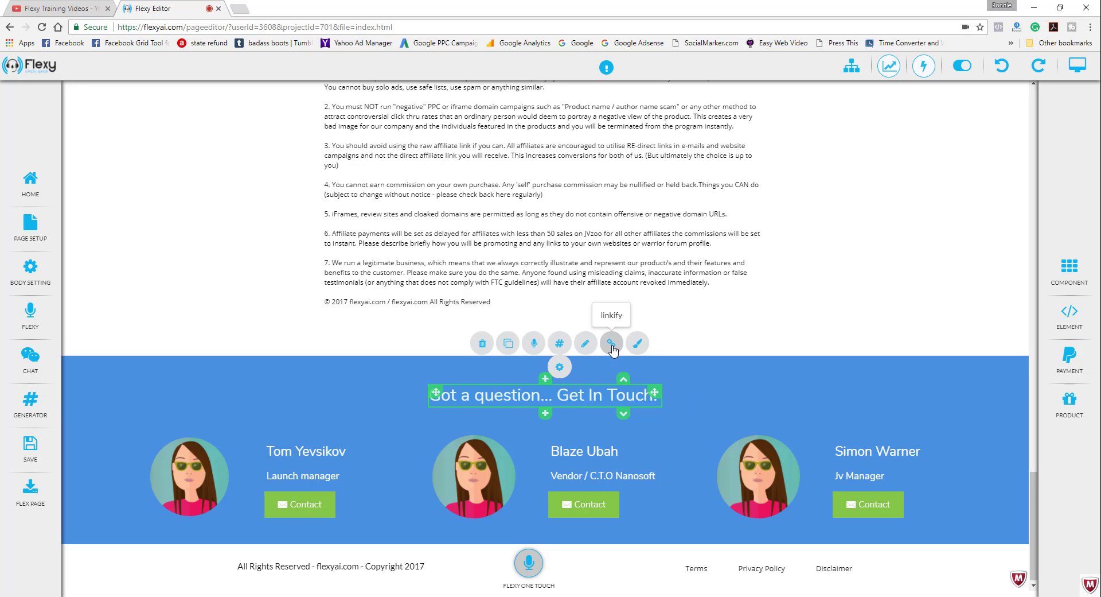
click(559, 367)
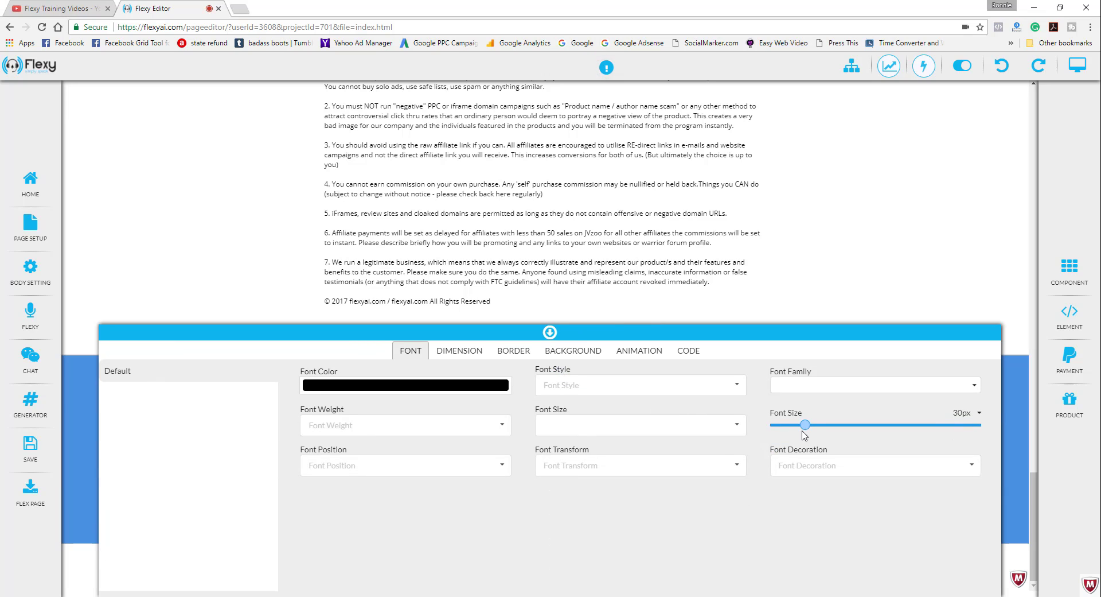
drag(805, 427, 836, 433)
click(549, 332)
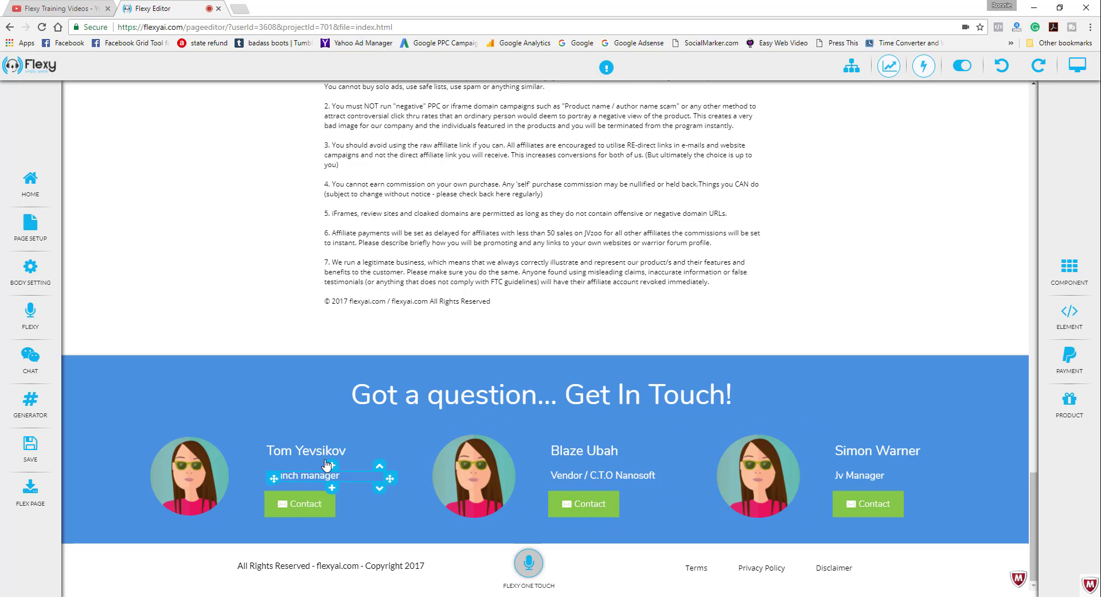
- Turn on a looping swing animation for the launch manager's profile picture
click(179, 484)
click(215, 394)
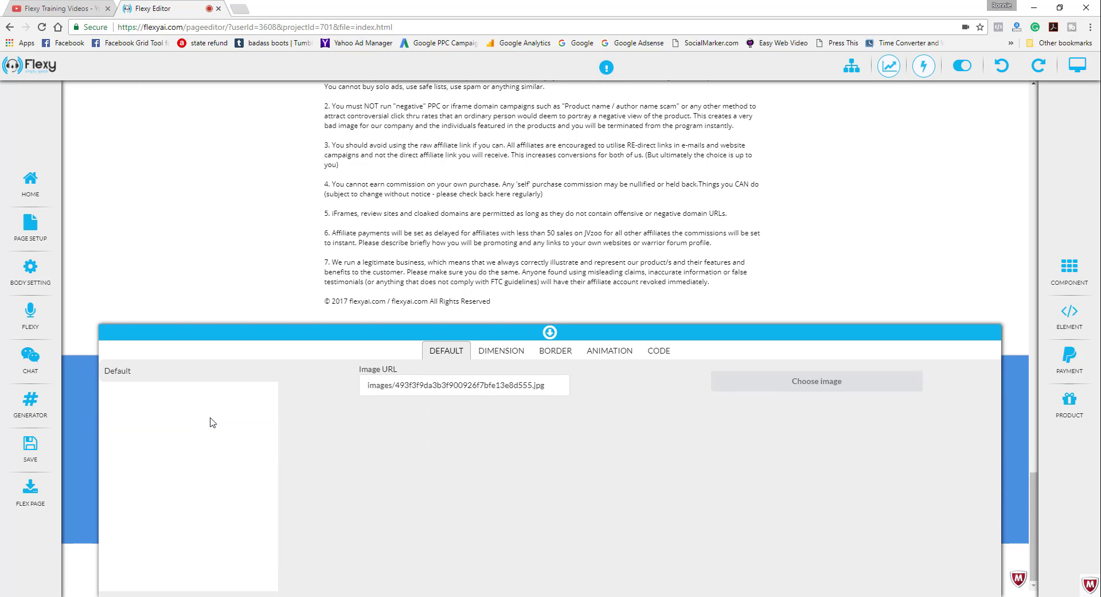
click(611, 350)
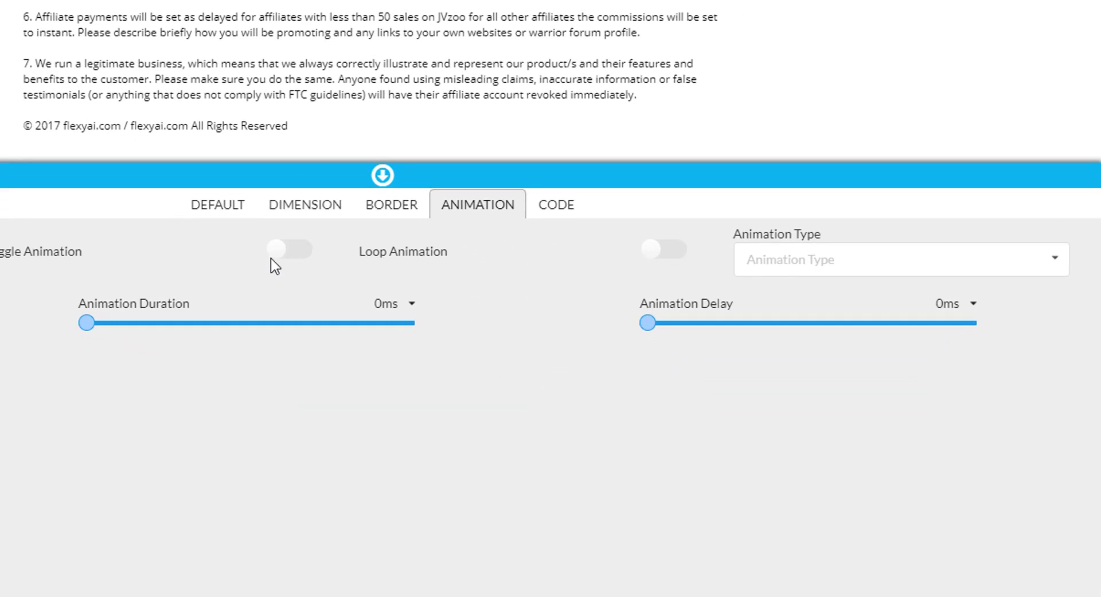
click(275, 258)
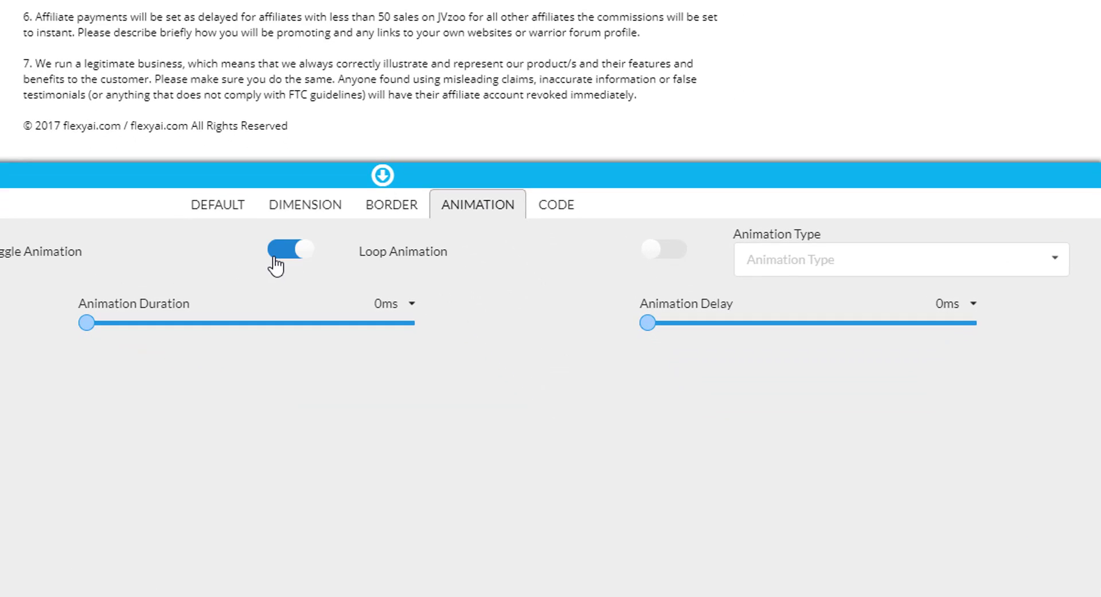
click(655, 255)
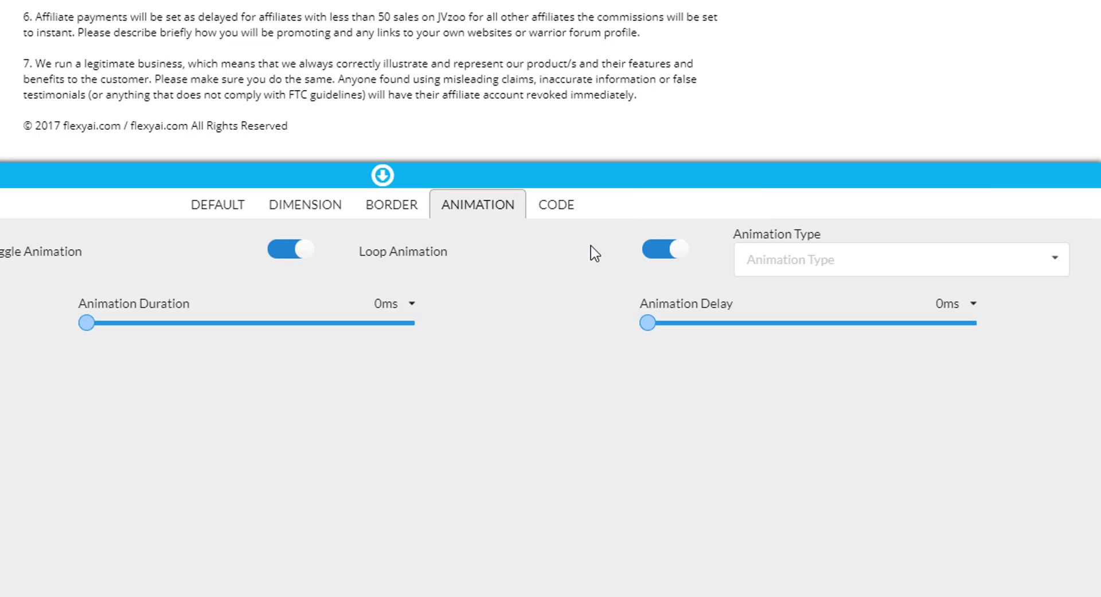
click(1057, 261)
click(777, 477)
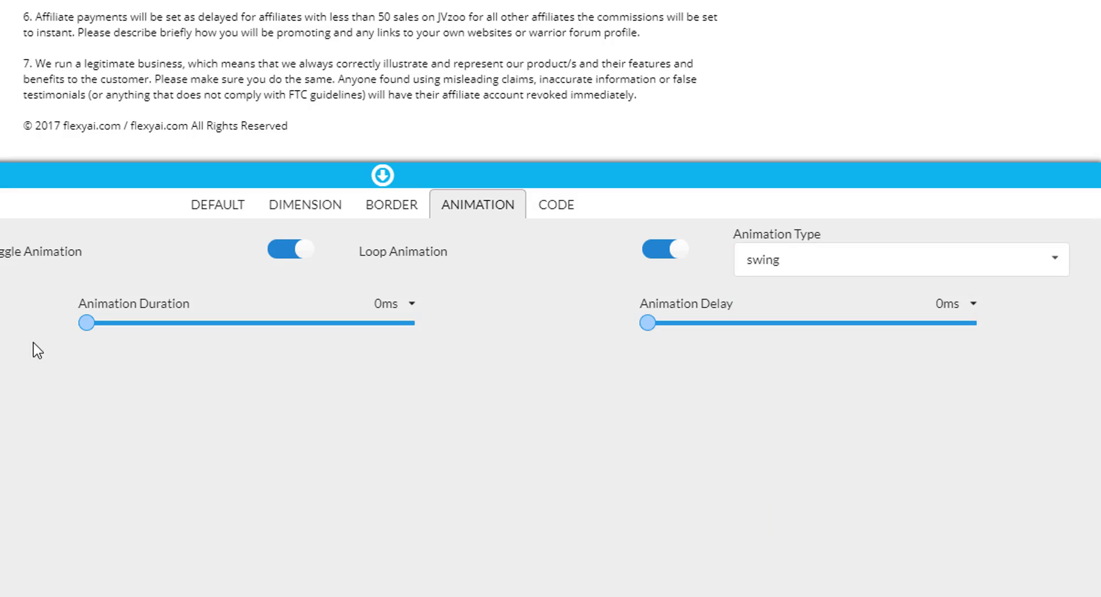
- Set the launch manager picture's animation duration to 4 s and give it a short delay in seconds
drag(88, 329, 98, 332)
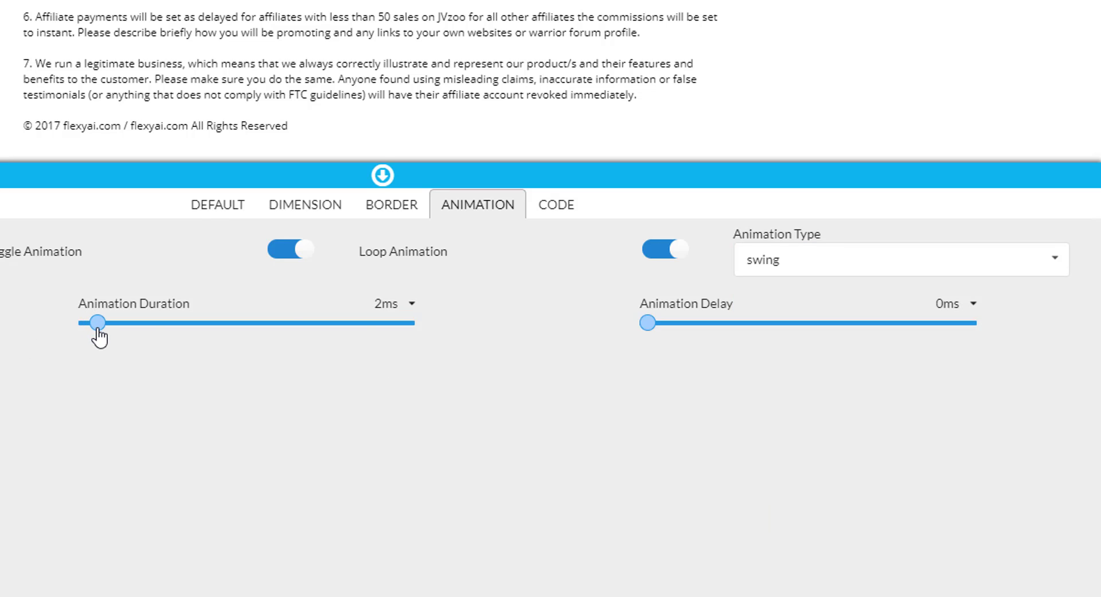
click(413, 313)
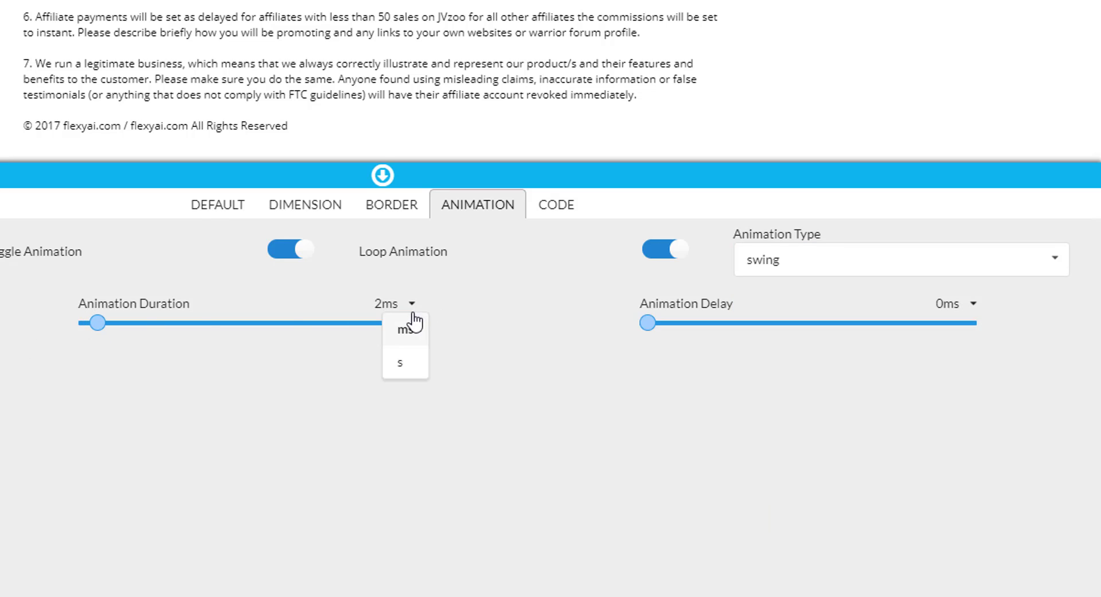
click(404, 364)
click(974, 305)
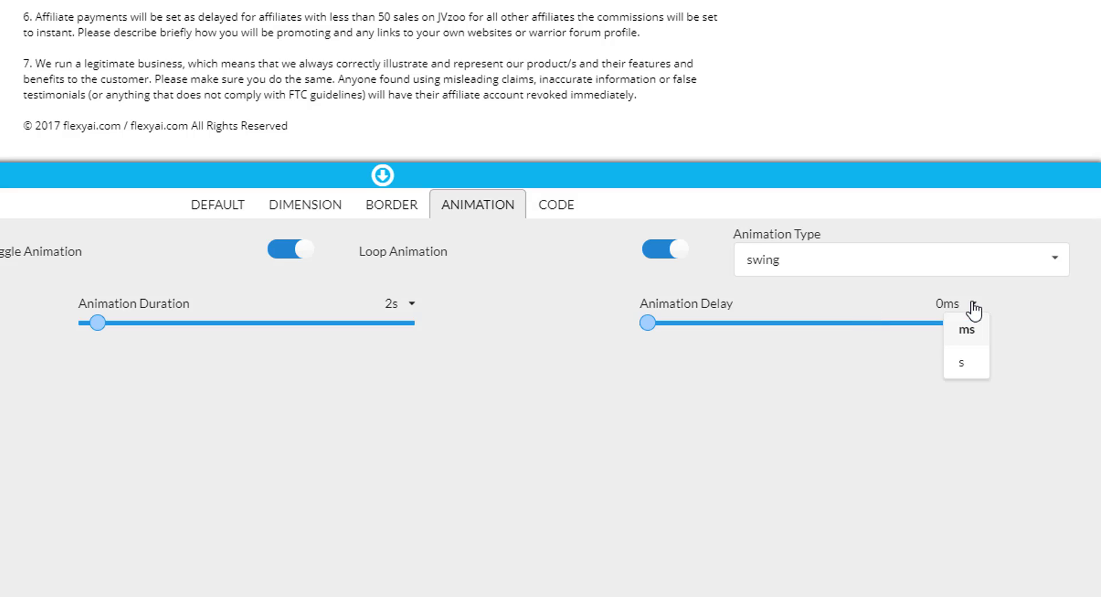
click(971, 363)
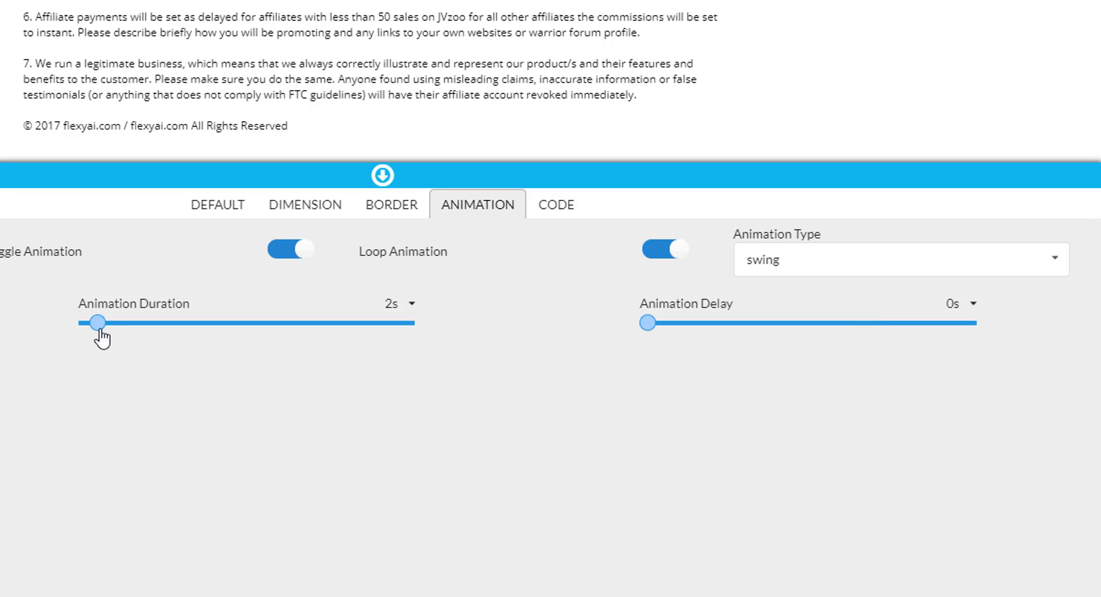
drag(98, 330, 111, 330)
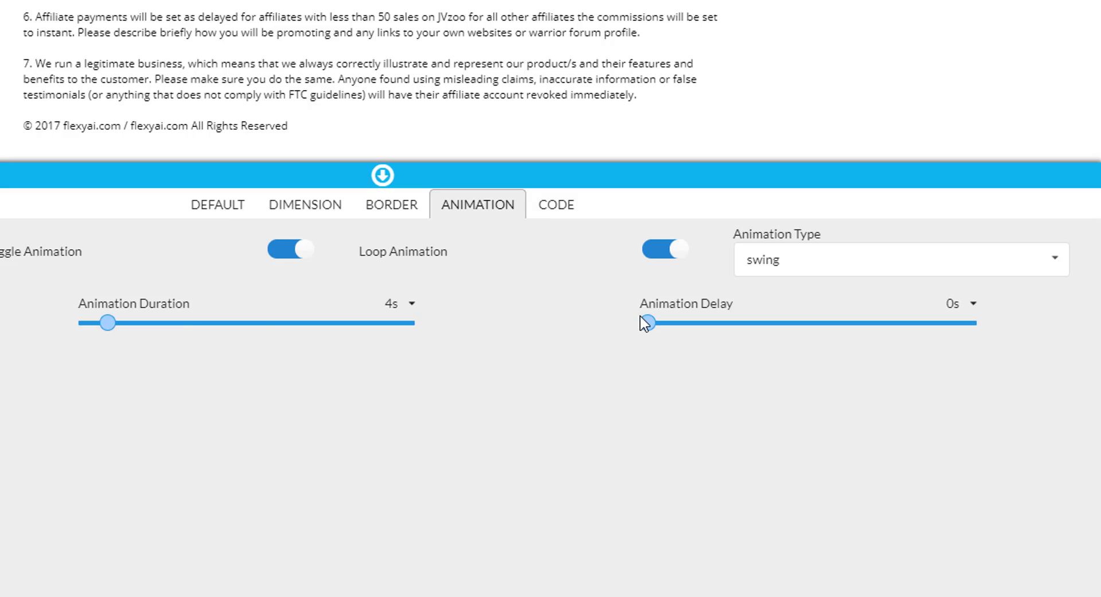
drag(649, 324, 659, 326)
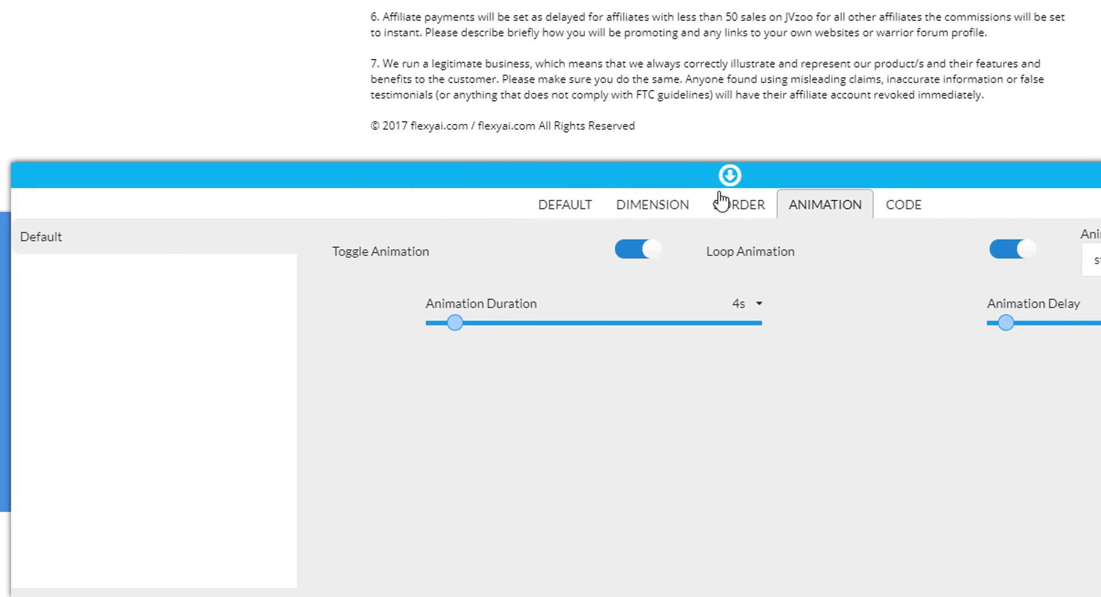
click(729, 175)
- Turn on a looping swing animation for the vendor's profile picture in the middle of the contact section
click(610, 411)
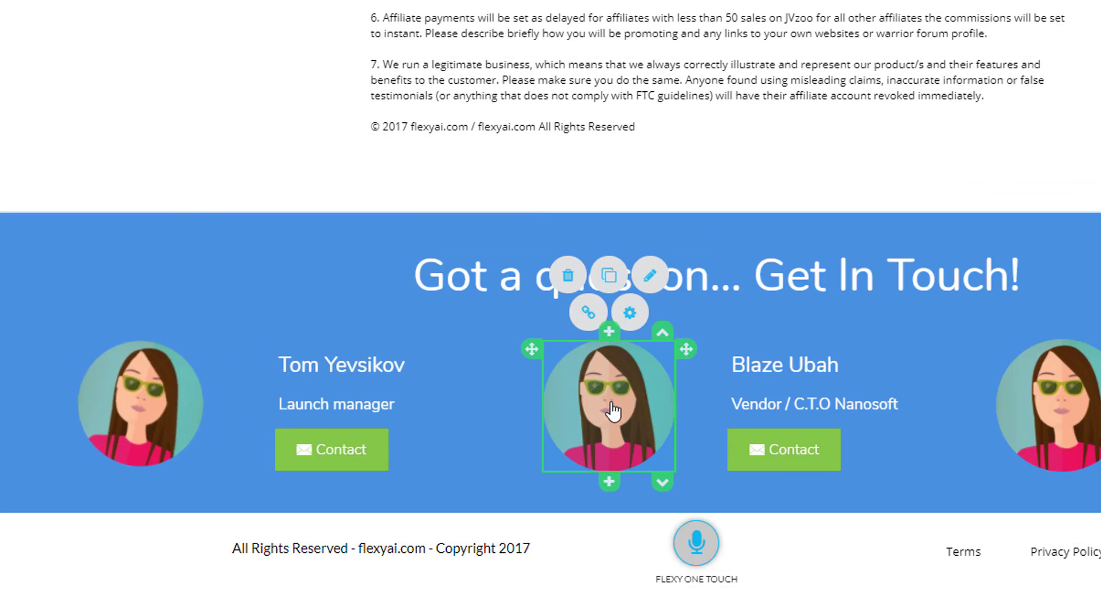
click(631, 313)
click(825, 207)
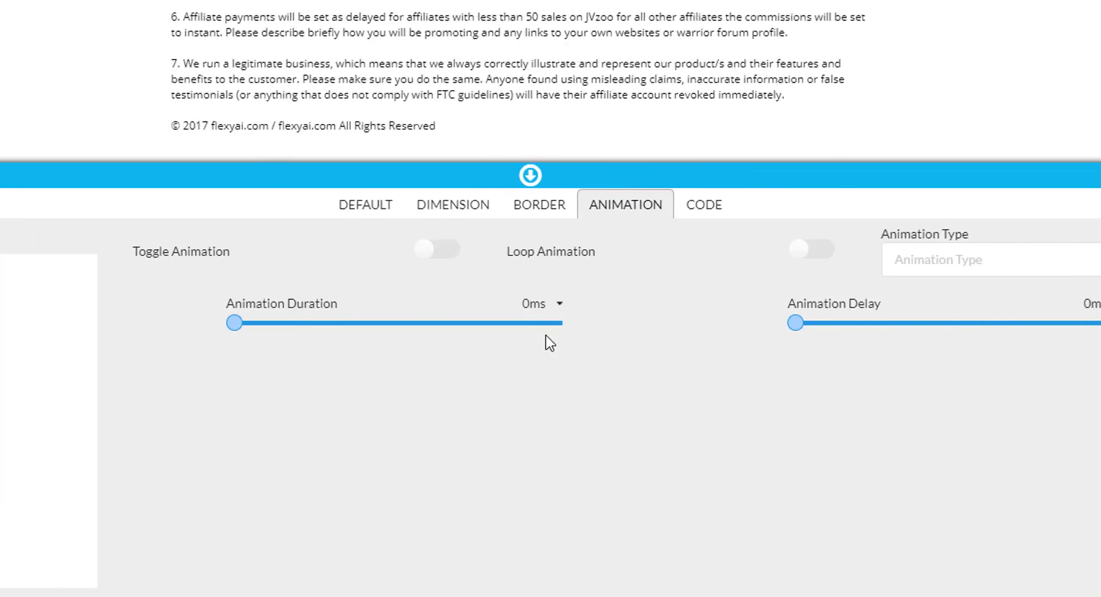
click(436, 249)
click(812, 249)
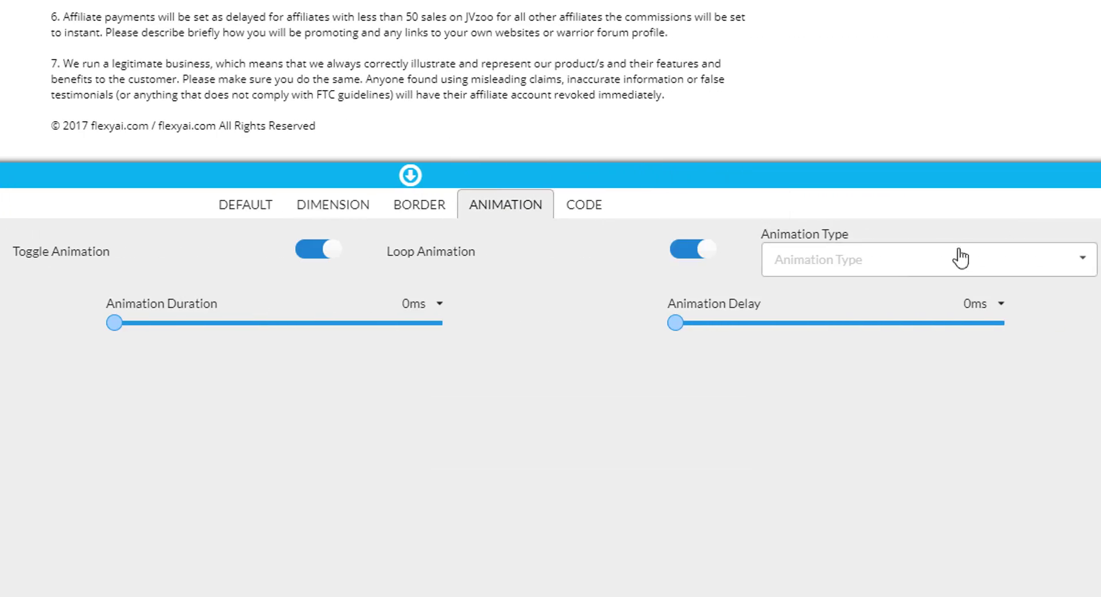
click(1084, 265)
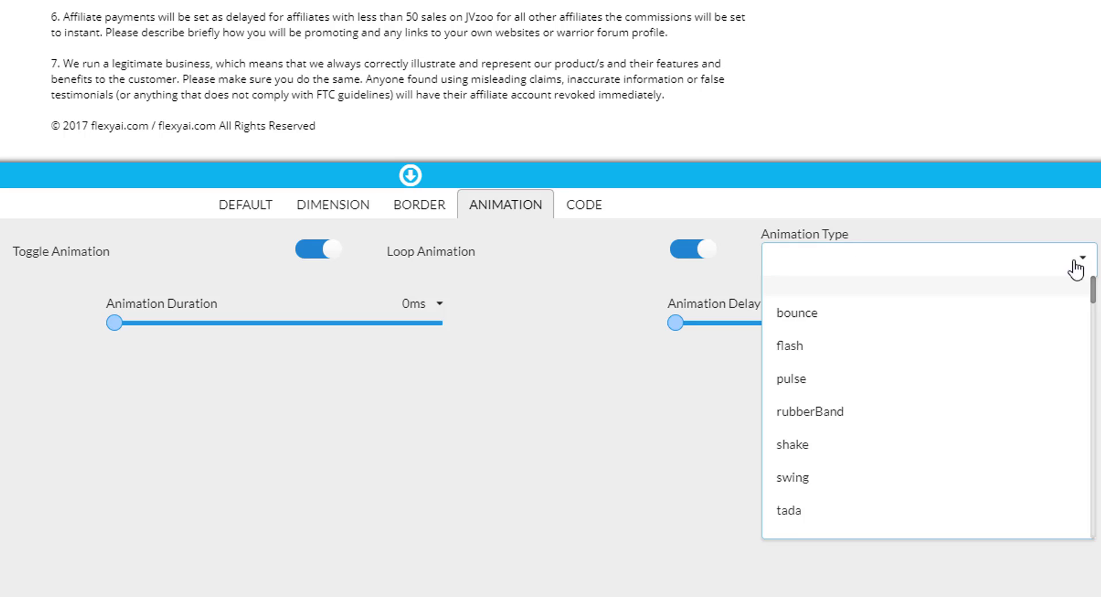
click(798, 486)
- Set the vendor picture's animation duration to 4 s and give it a short delay in seconds
click(440, 305)
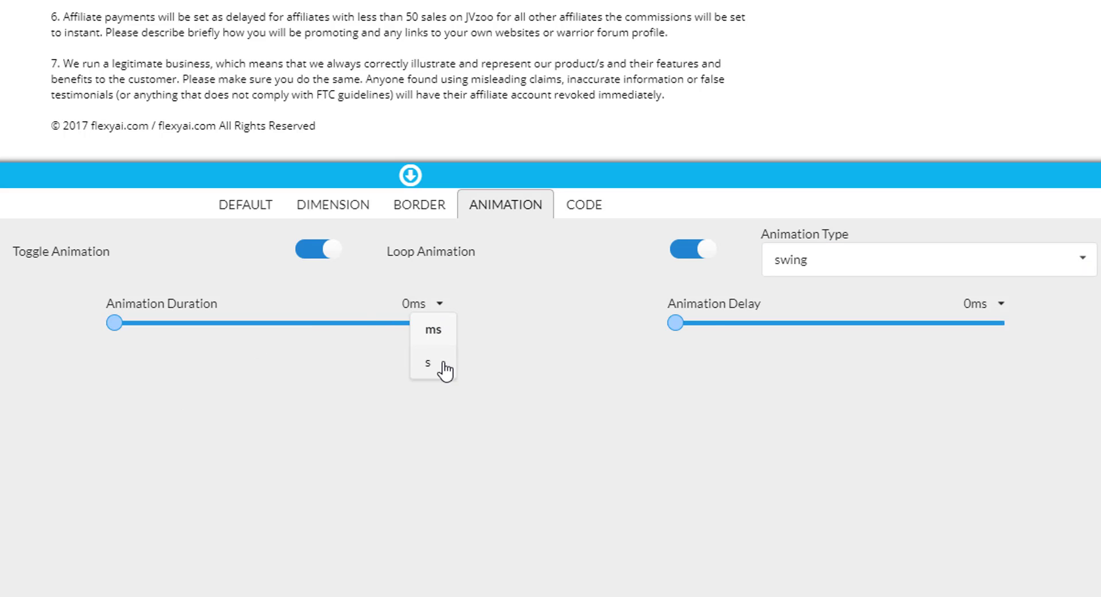
click(445, 370)
click(1002, 305)
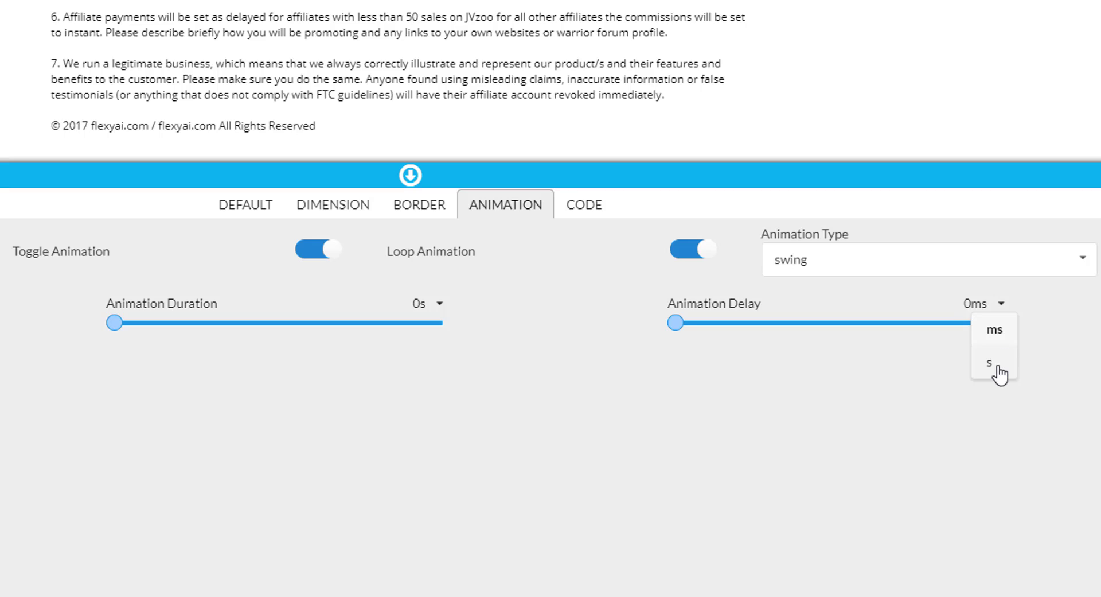
click(1001, 372)
drag(118, 327, 139, 337)
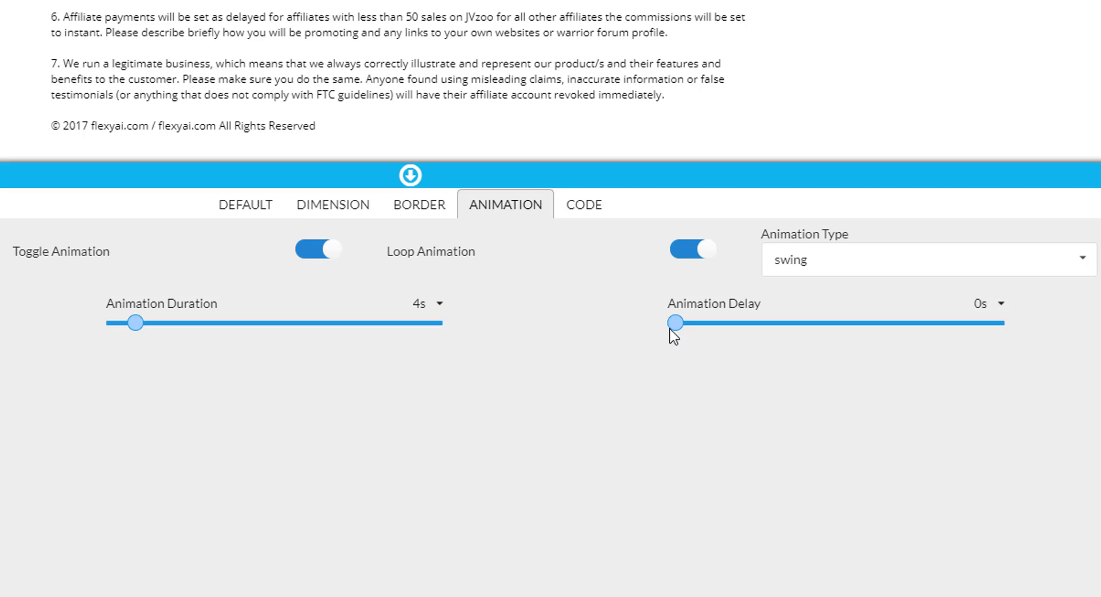
drag(679, 331, 700, 332)
click(410, 175)
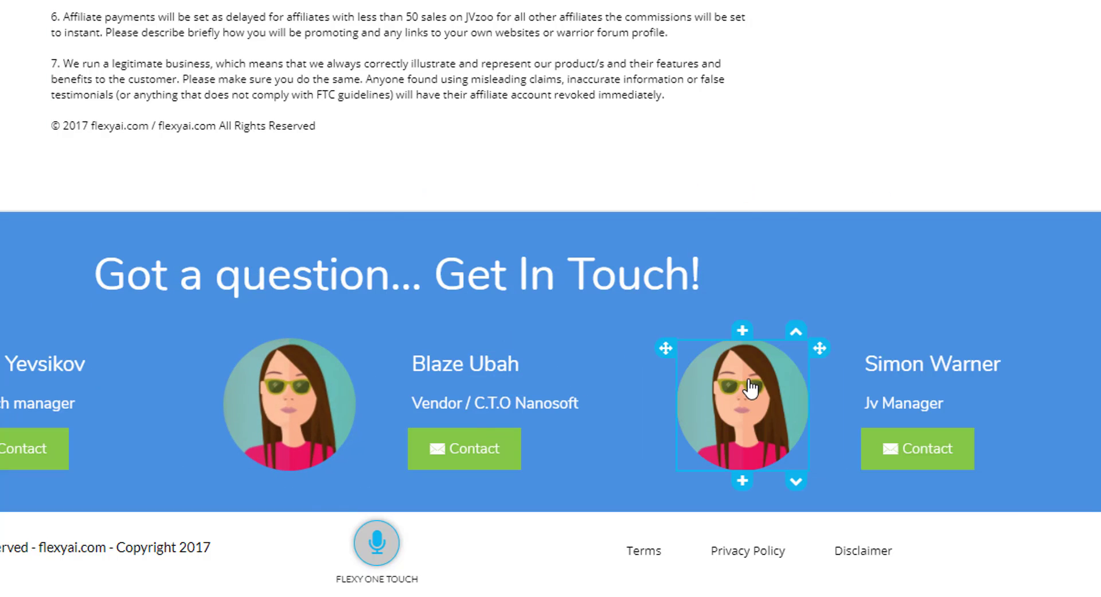
- Turn on a looping swing animation for the JV manager's profile picture in the contact section
click(748, 390)
click(763, 313)
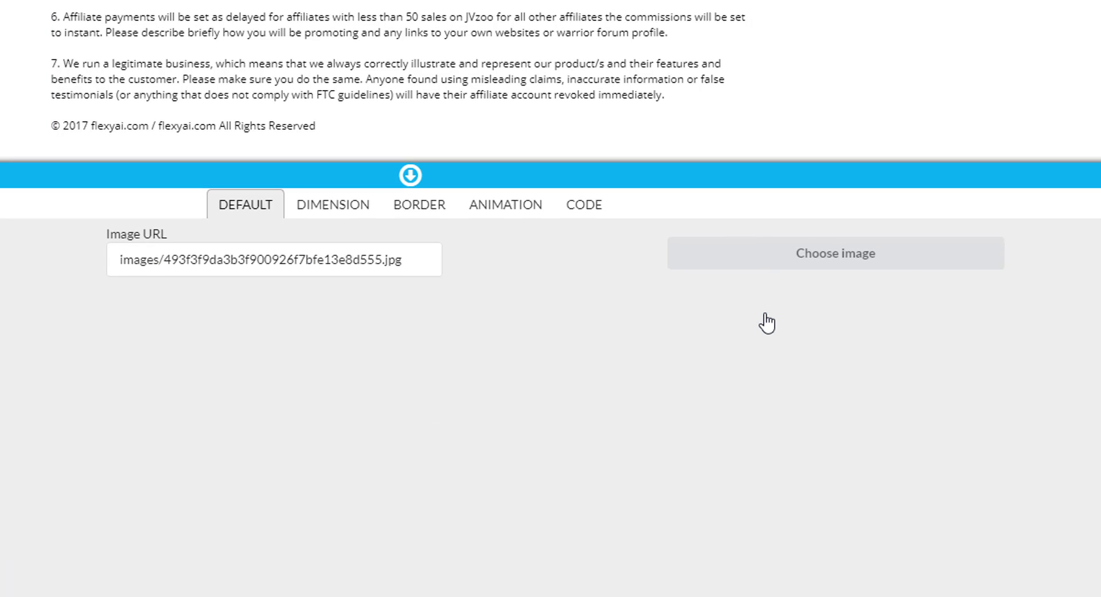
click(509, 213)
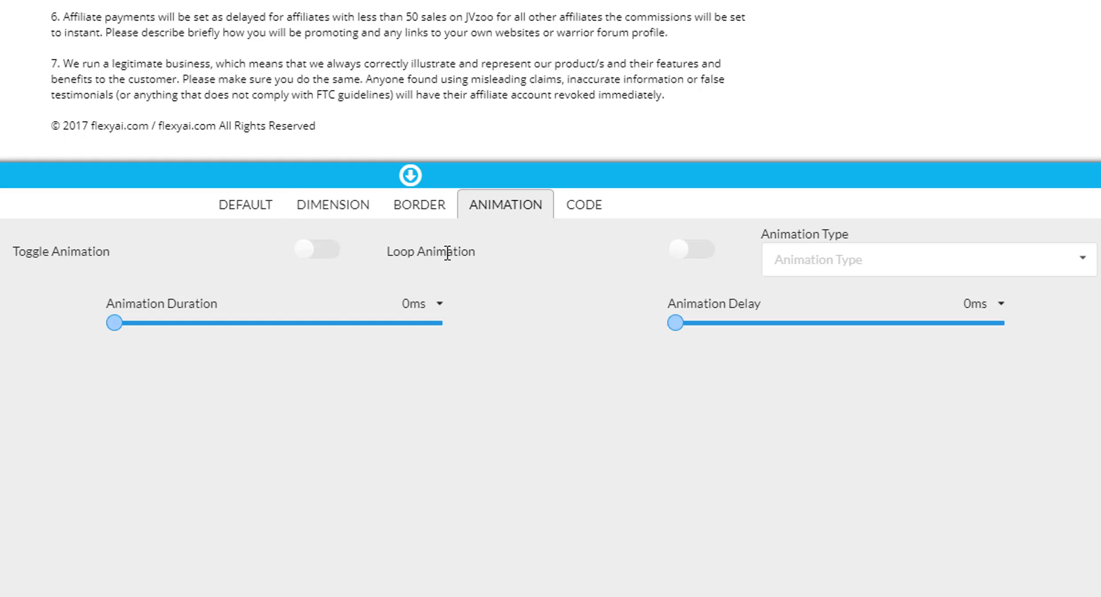
click(306, 252)
click(684, 251)
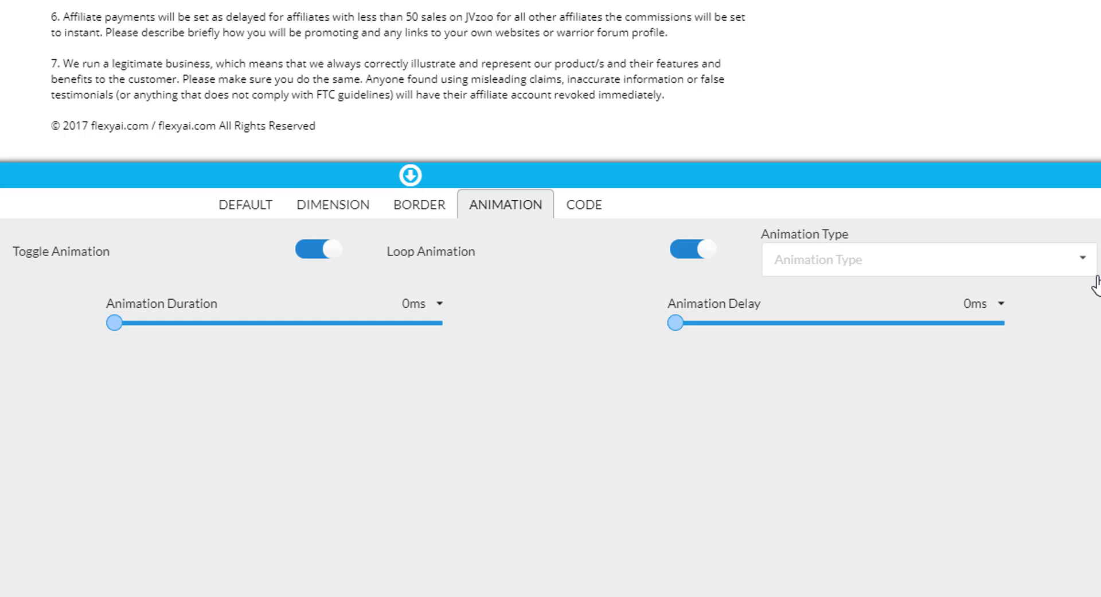
click(1083, 265)
click(792, 476)
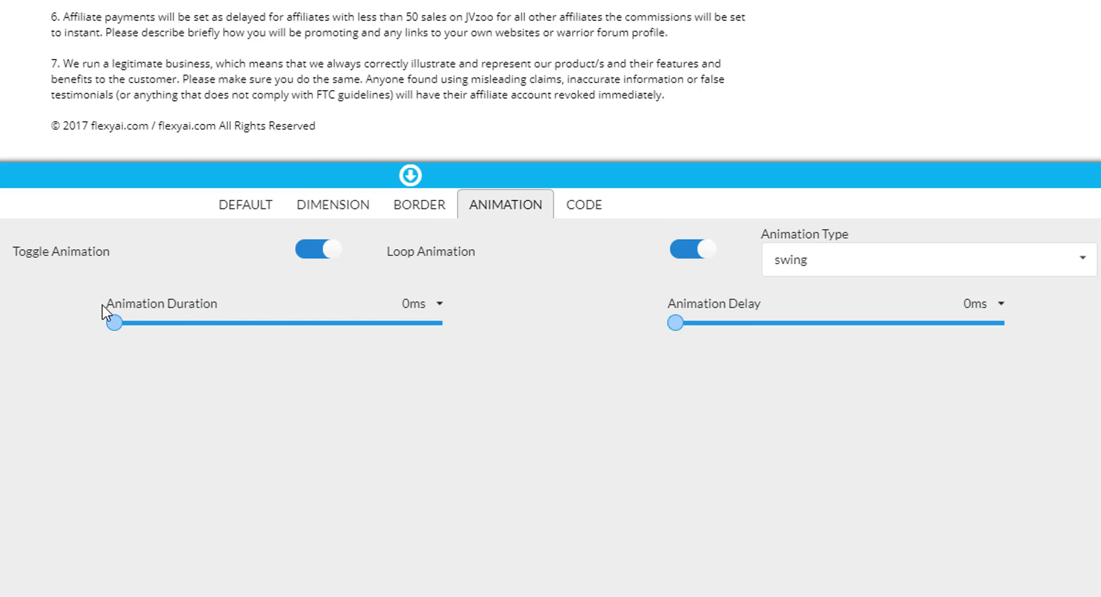
- Set the JV manager picture's animation duration to 4 s and its delay to 6 s
click(439, 307)
click(442, 370)
click(1001, 307)
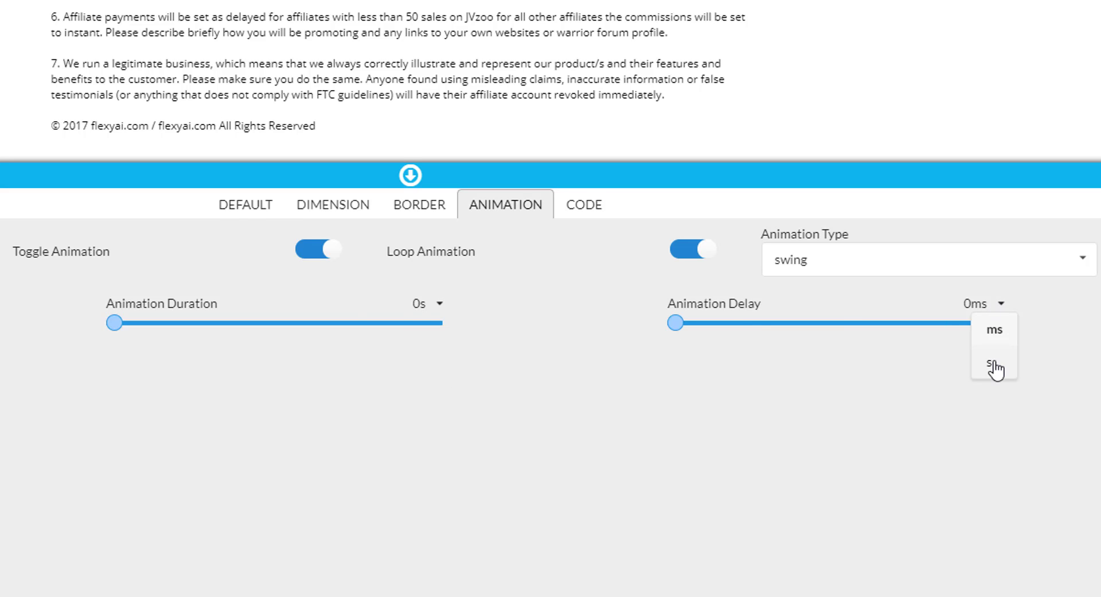
click(995, 369)
drag(118, 324, 137, 325)
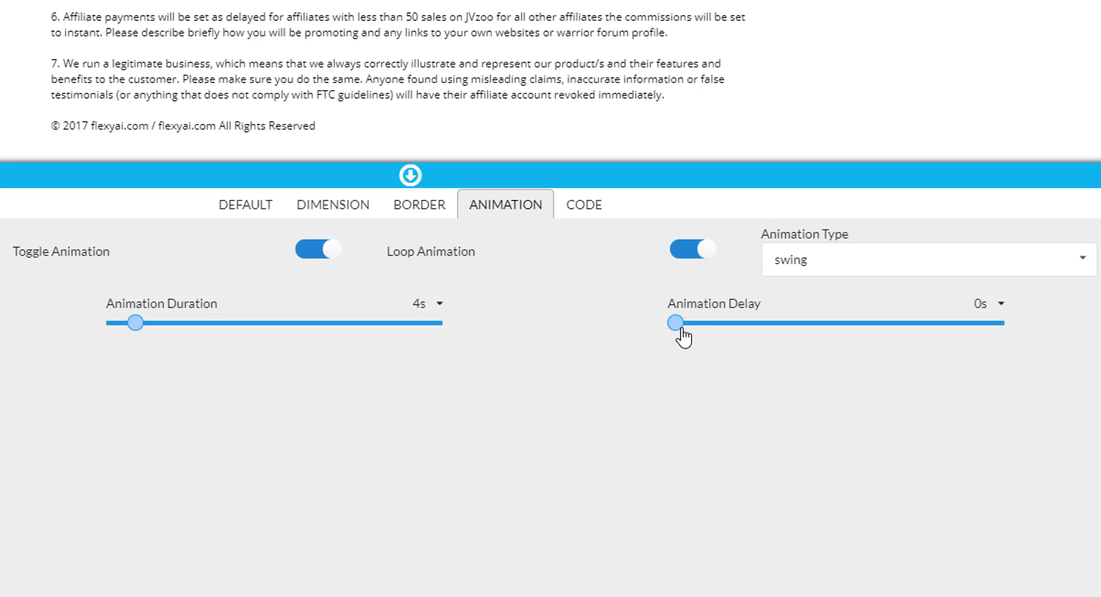
drag(680, 326, 707, 327)
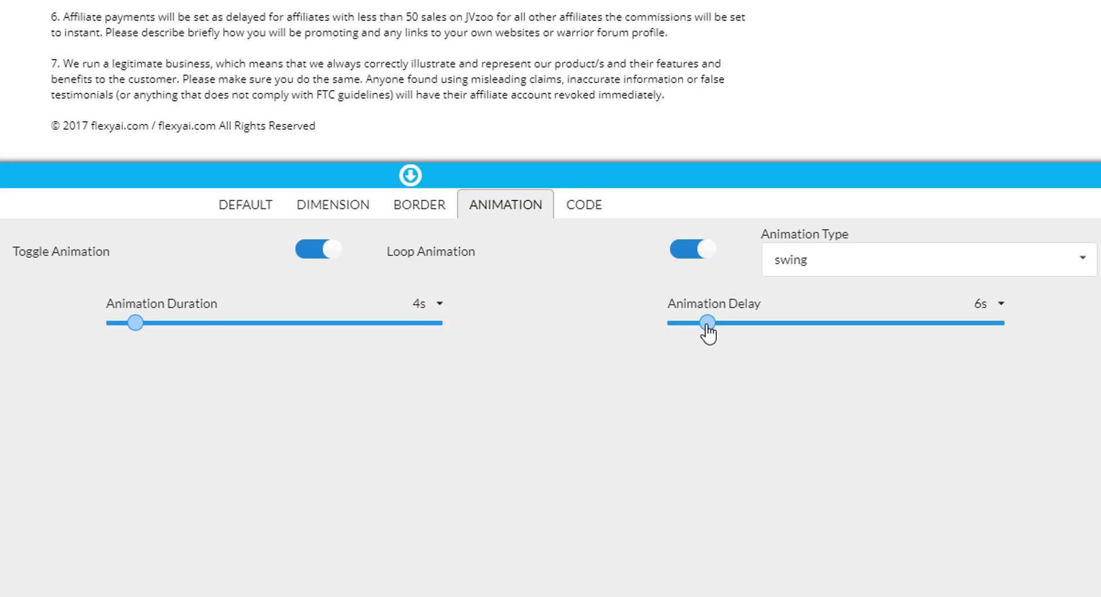
click(410, 175)
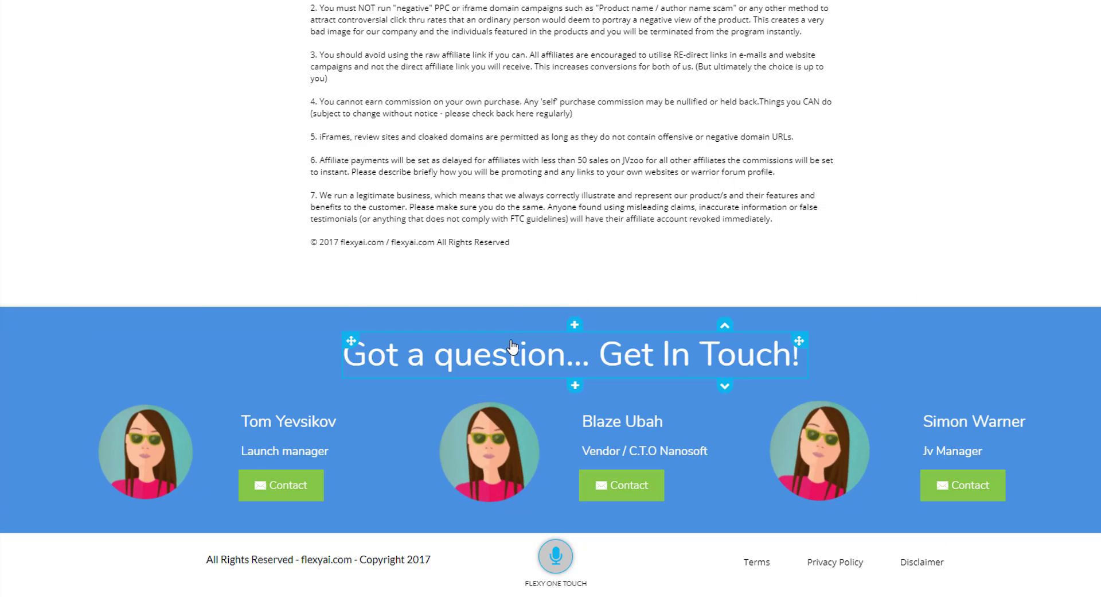
- Open the settings of the "Got a question... Get In Touch!" heading and look through its font family and font style options
click(631, 352)
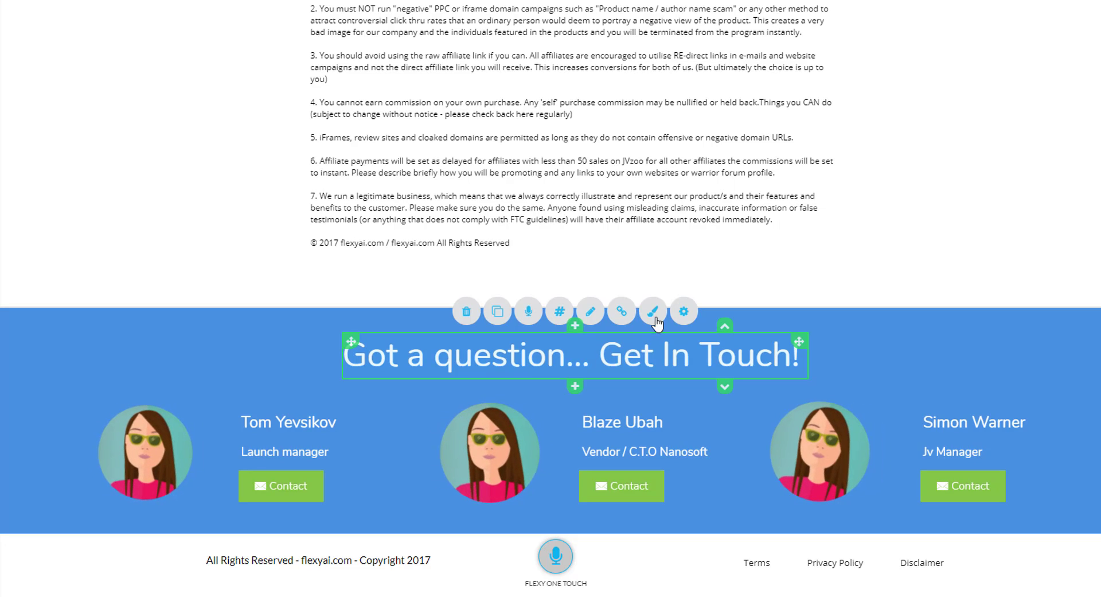
click(683, 313)
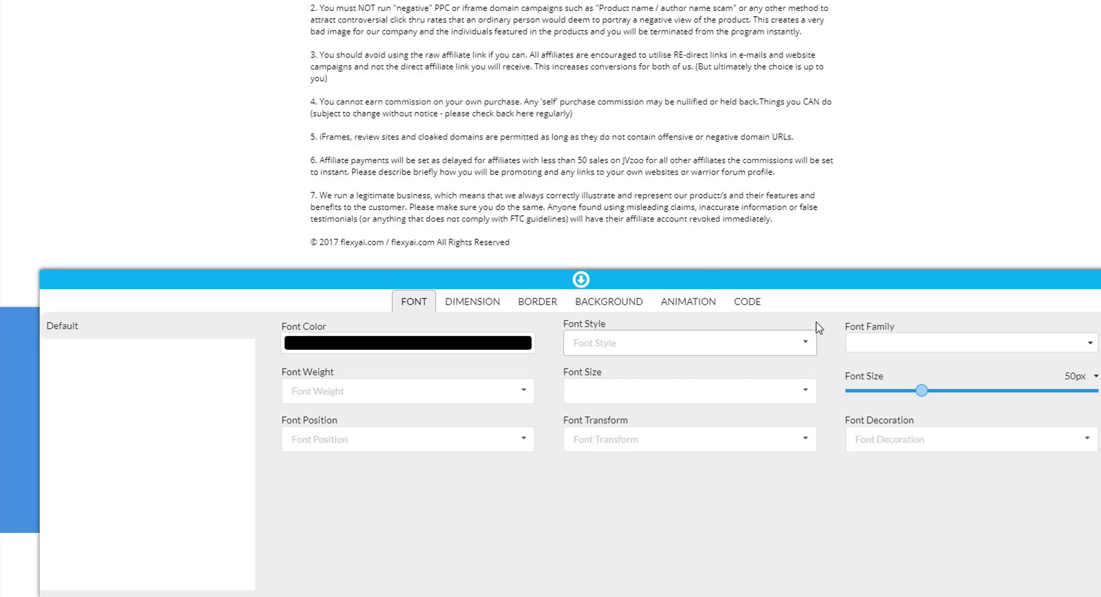
click(853, 342)
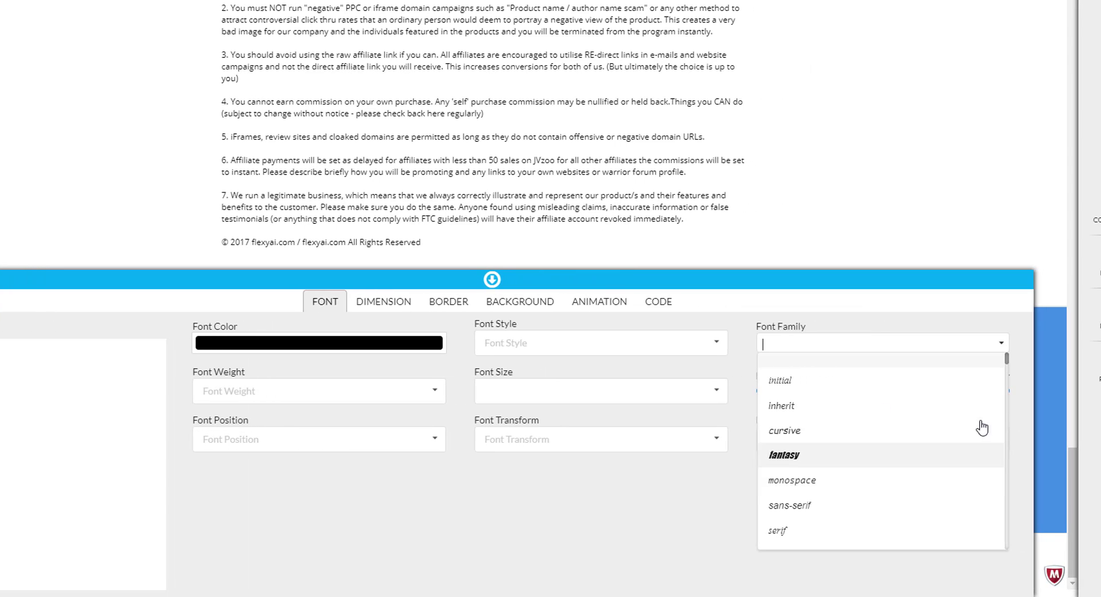
click(572, 350)
click(533, 349)
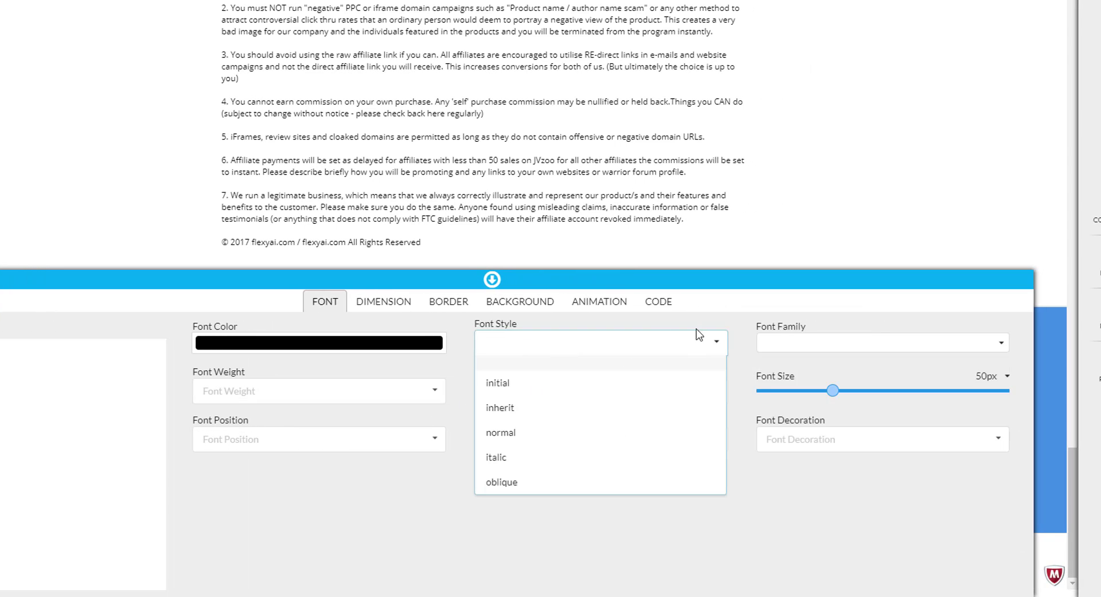
click(460, 372)
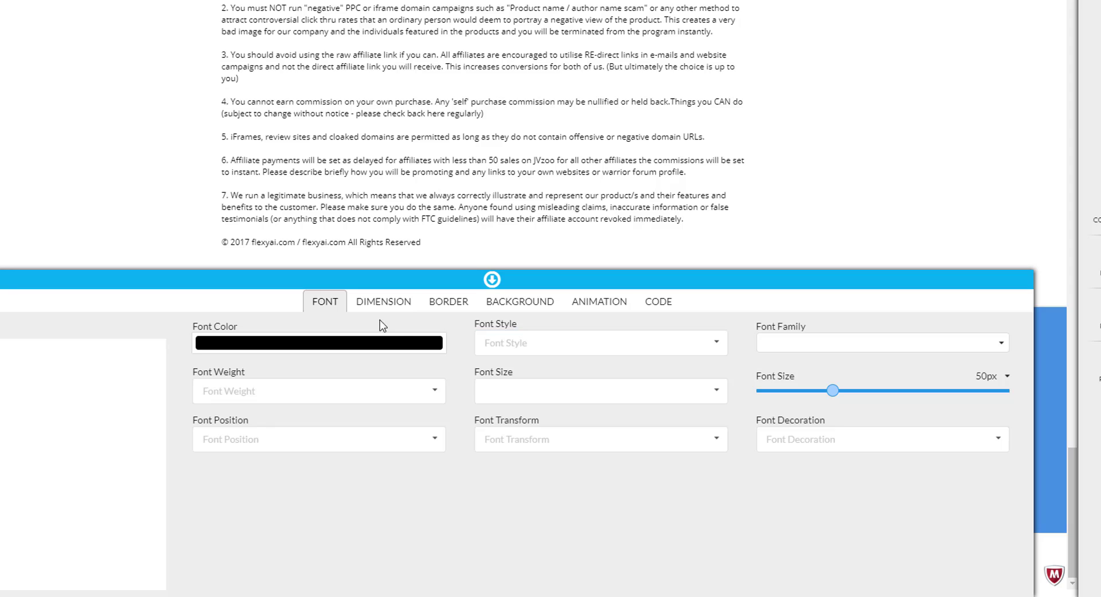
- Give the contact heading a solid red (D0021B) border, 10 px wide with a 5 px radius
click(448, 304)
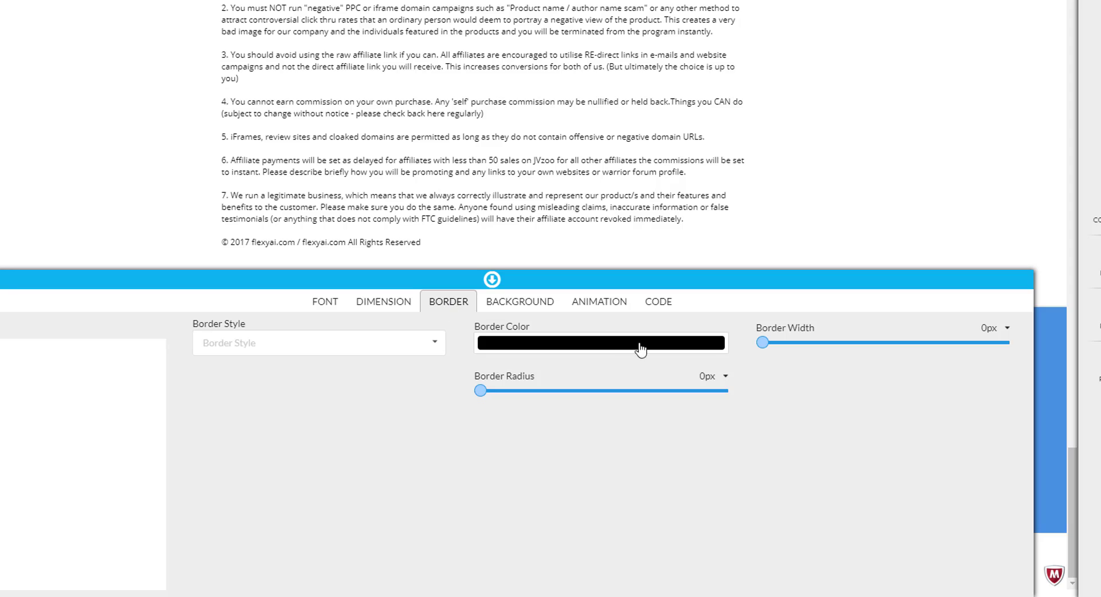
click(441, 345)
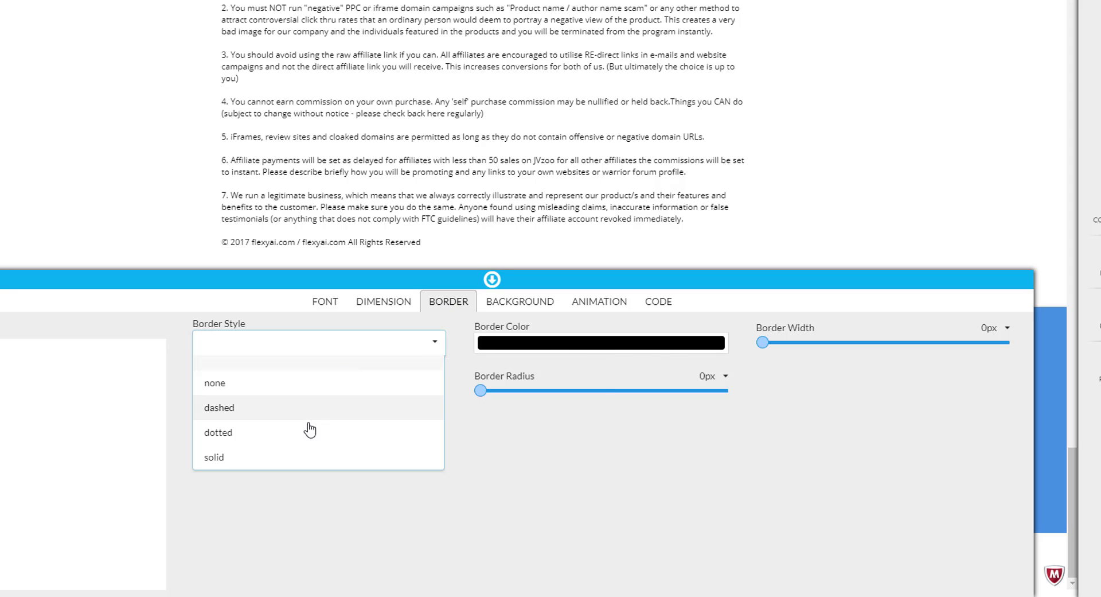
click(271, 459)
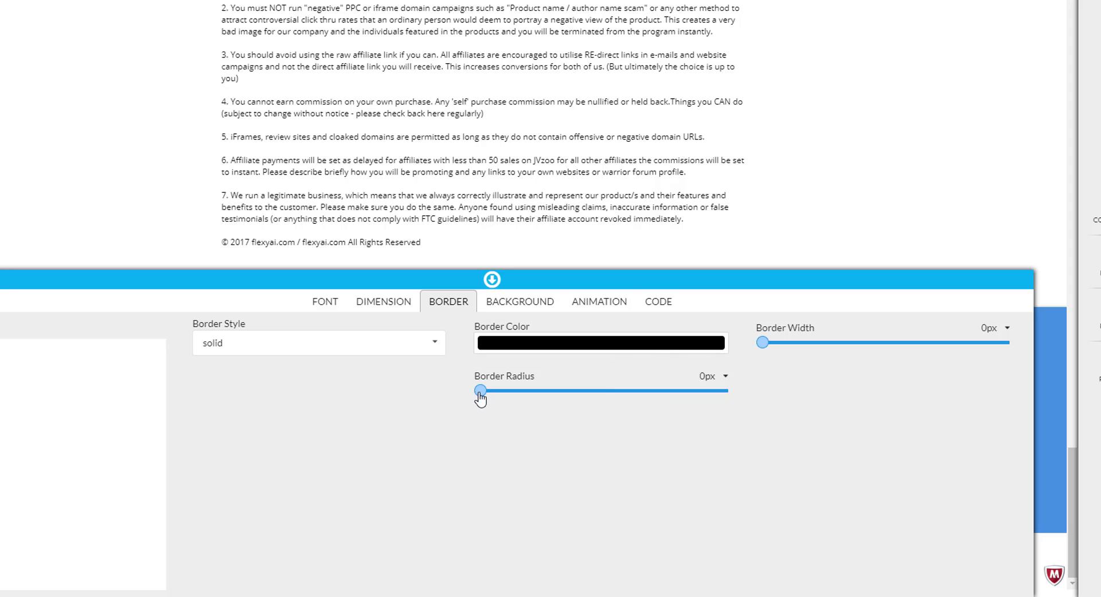
drag(484, 400, 490, 400)
drag(772, 349, 776, 350)
click(585, 347)
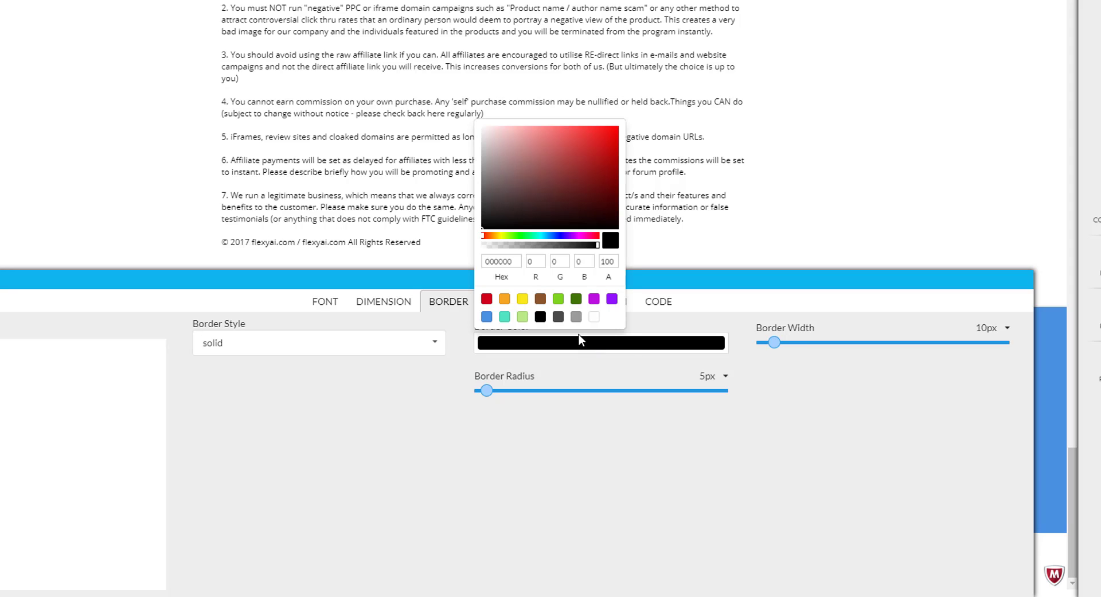
click(487, 299)
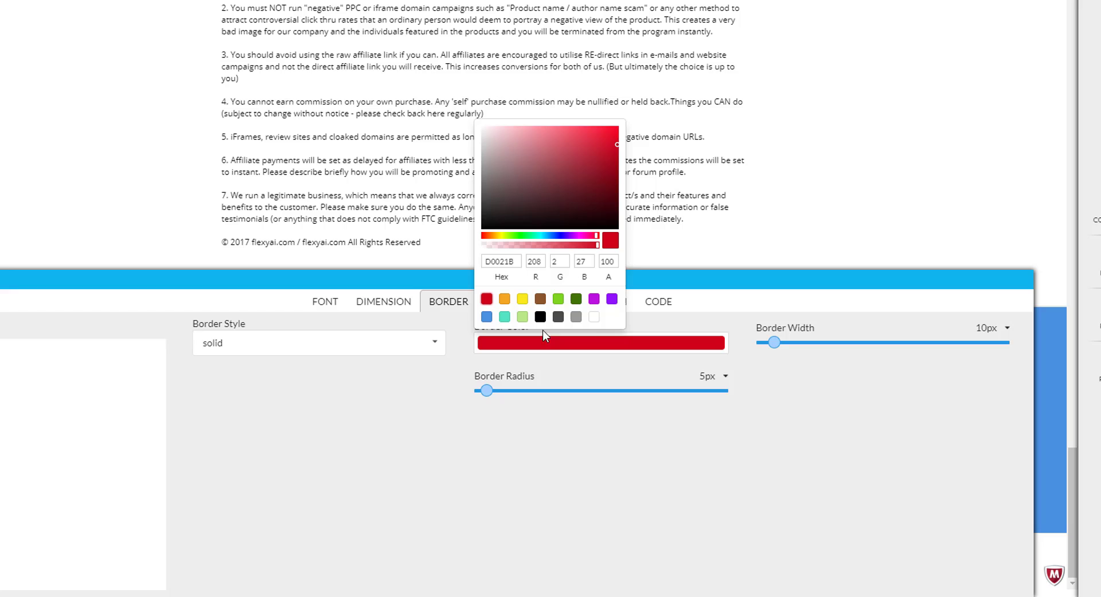
click(667, 282)
click(492, 283)
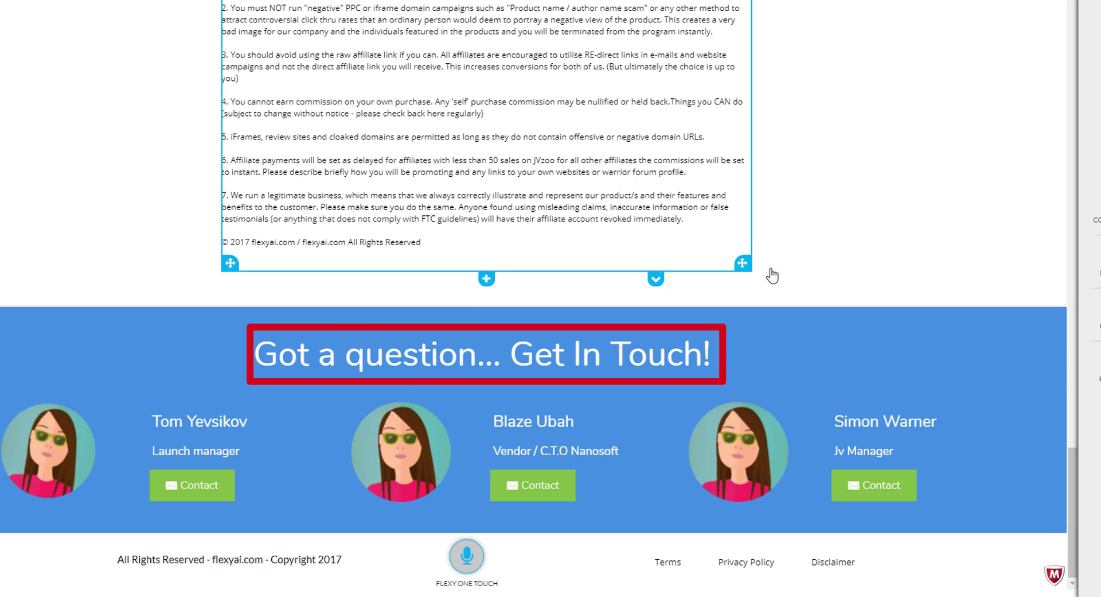
- Set the background color of the affiliate promotion terms text block to white (FFFFFF)
click(1071, 309)
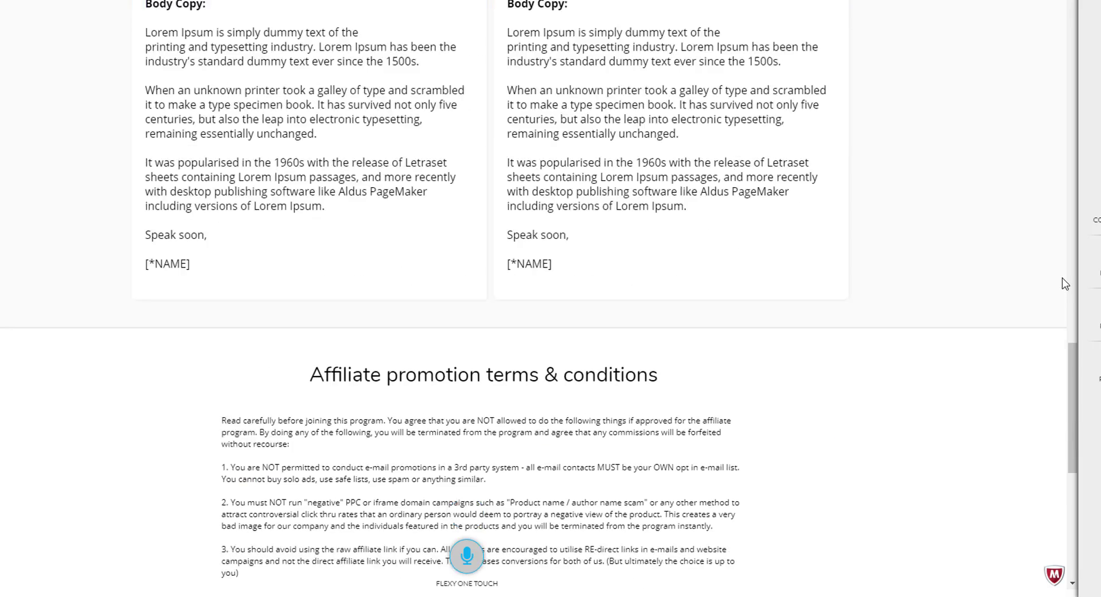
scroll(1066, 292, up, 1)
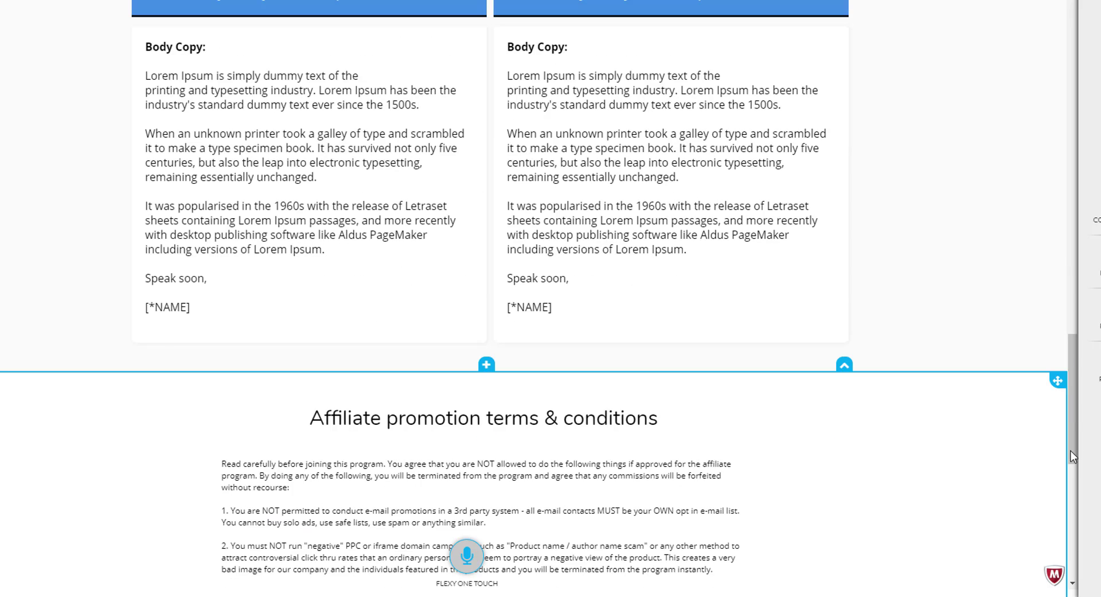
drag(1072, 429, 1071, 480)
click(459, 351)
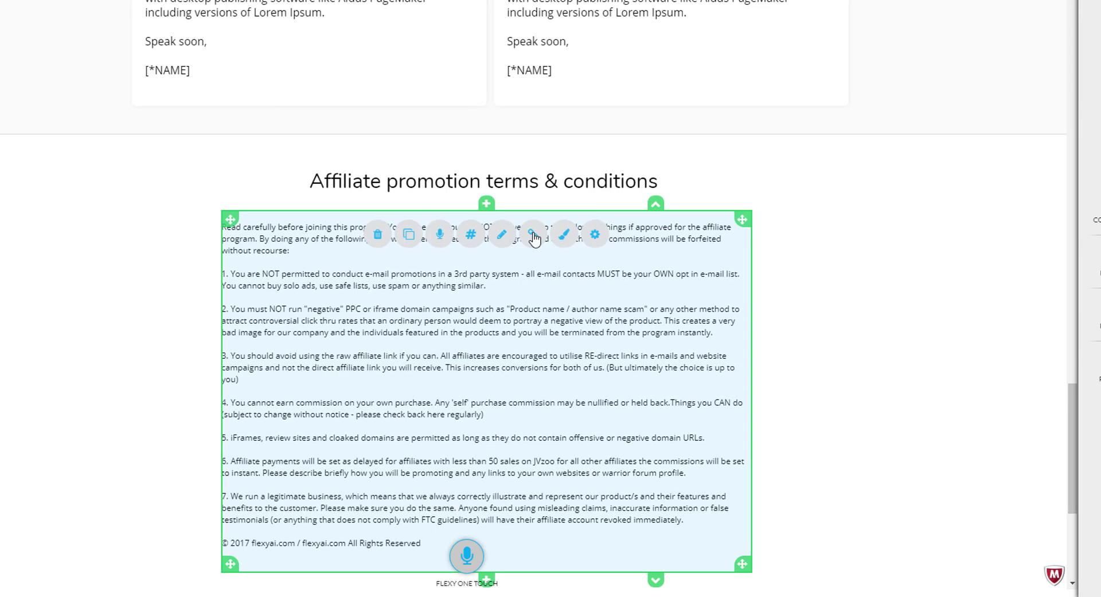
click(596, 234)
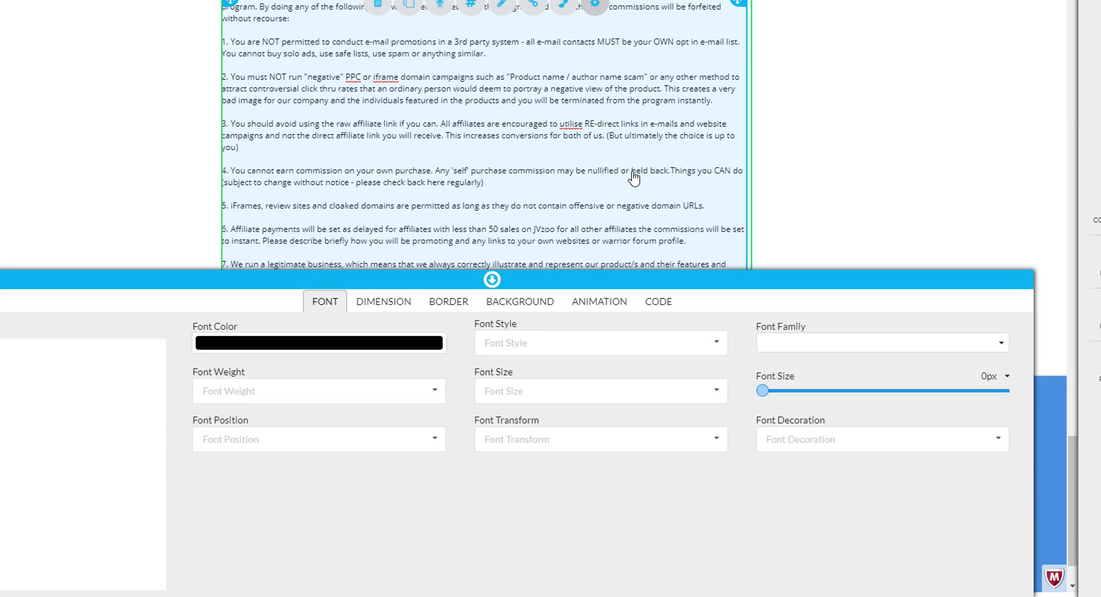
click(524, 313)
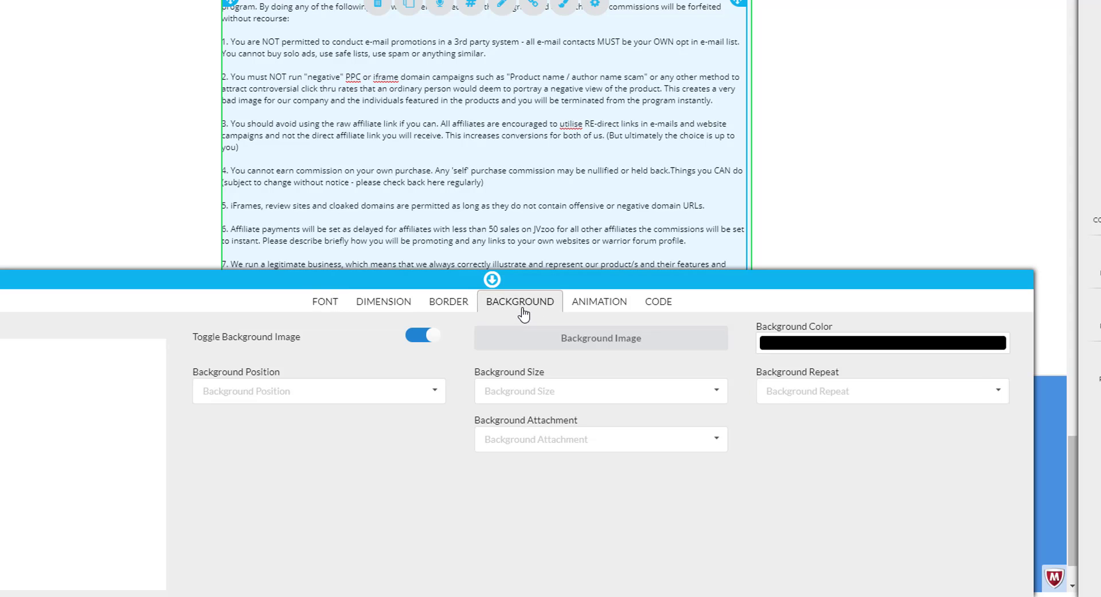
click(800, 347)
click(876, 317)
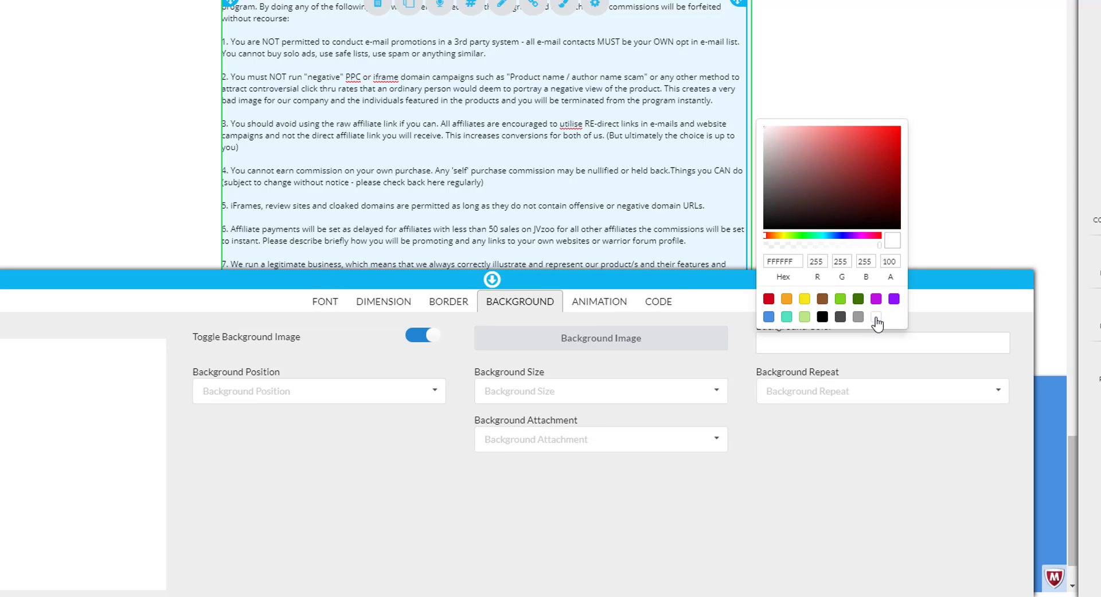
- Try green, purple, yellow, orange, turquoise and blue backgrounds on the terms text block, and return it to white
click(841, 300)
click(858, 299)
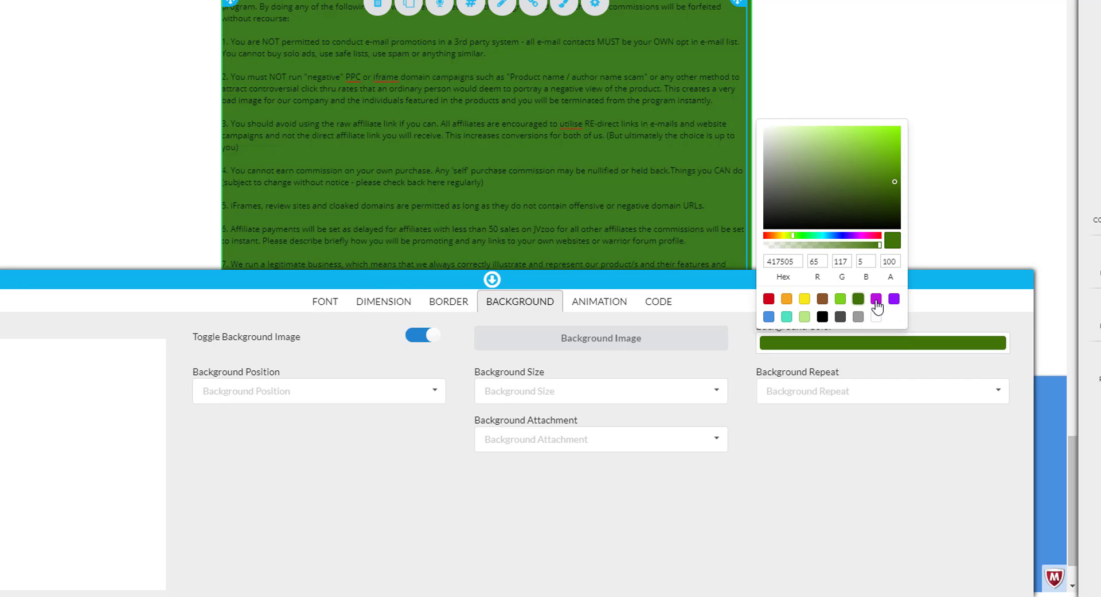
click(876, 299)
click(894, 299)
click(805, 299)
click(786, 299)
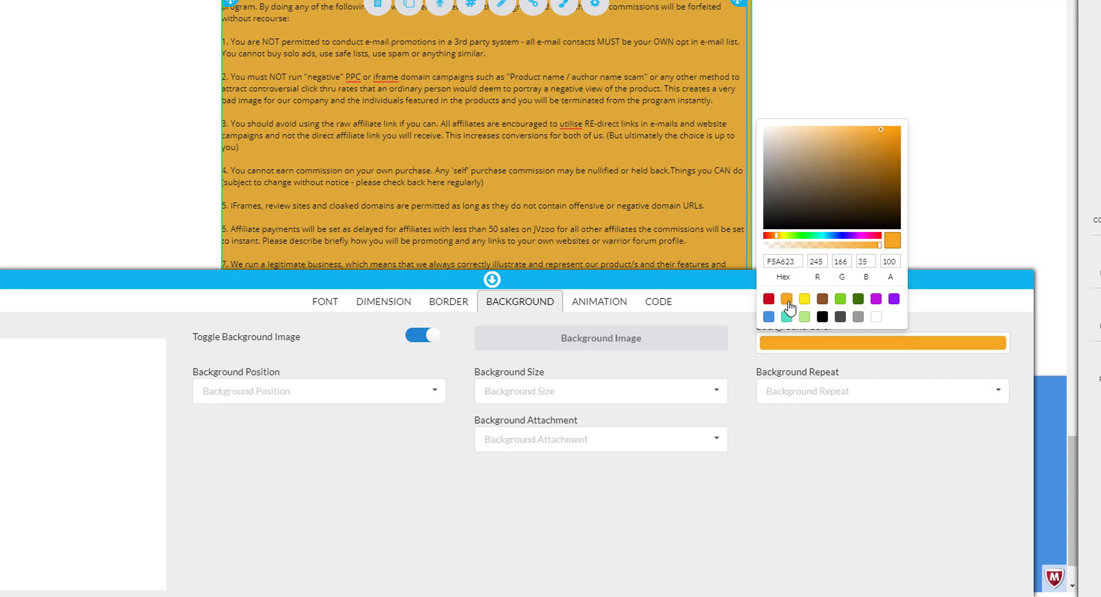
click(786, 317)
click(769, 316)
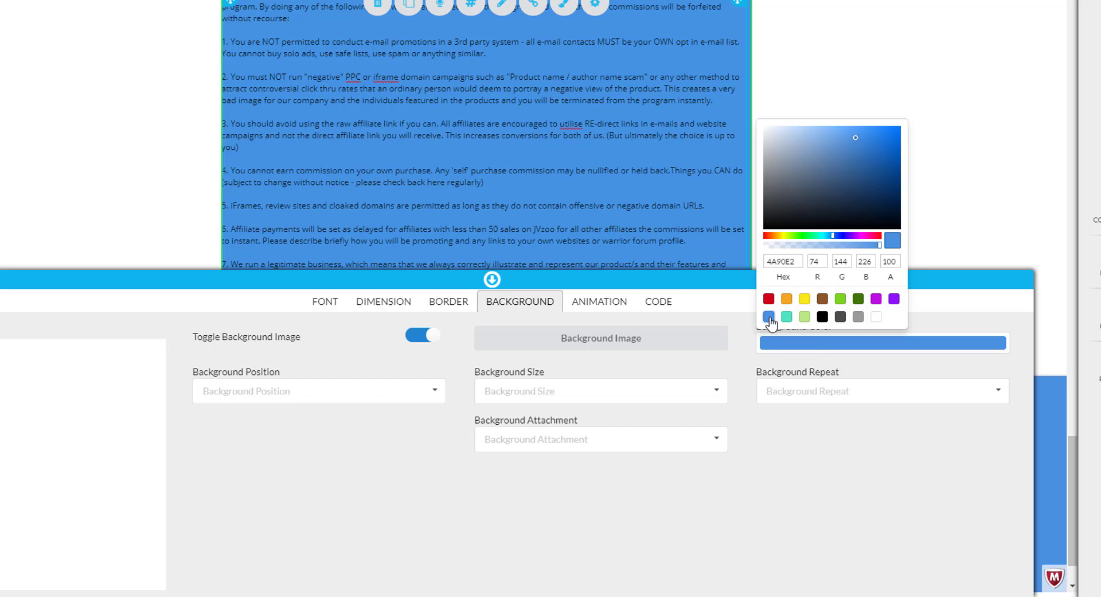
click(877, 316)
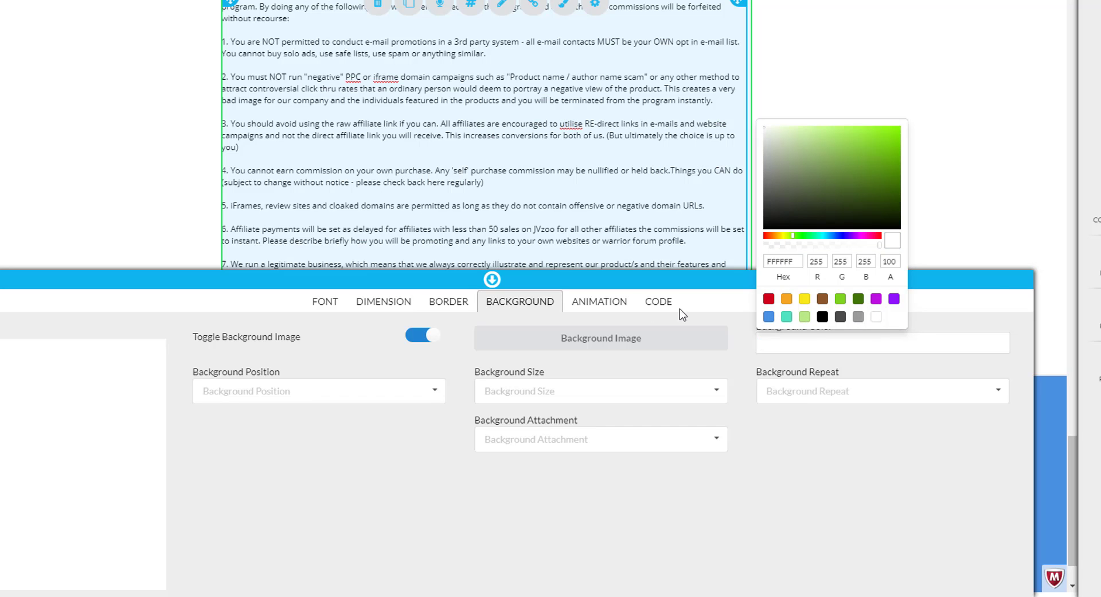
- Try to use the shrike bird picture from Smart Media as the terms text block's background image
click(622, 336)
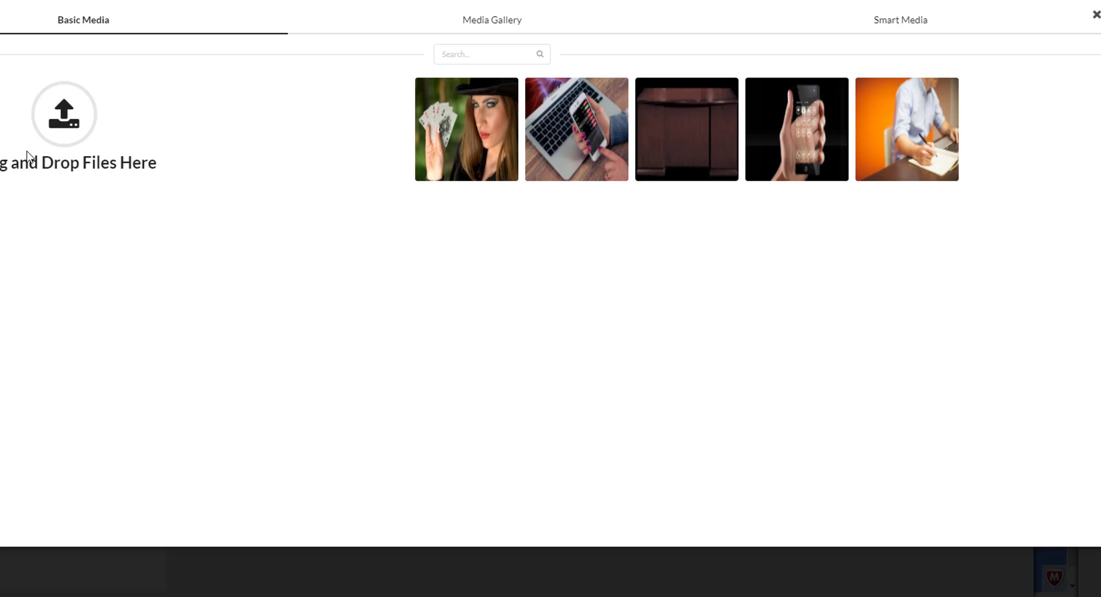
click(908, 27)
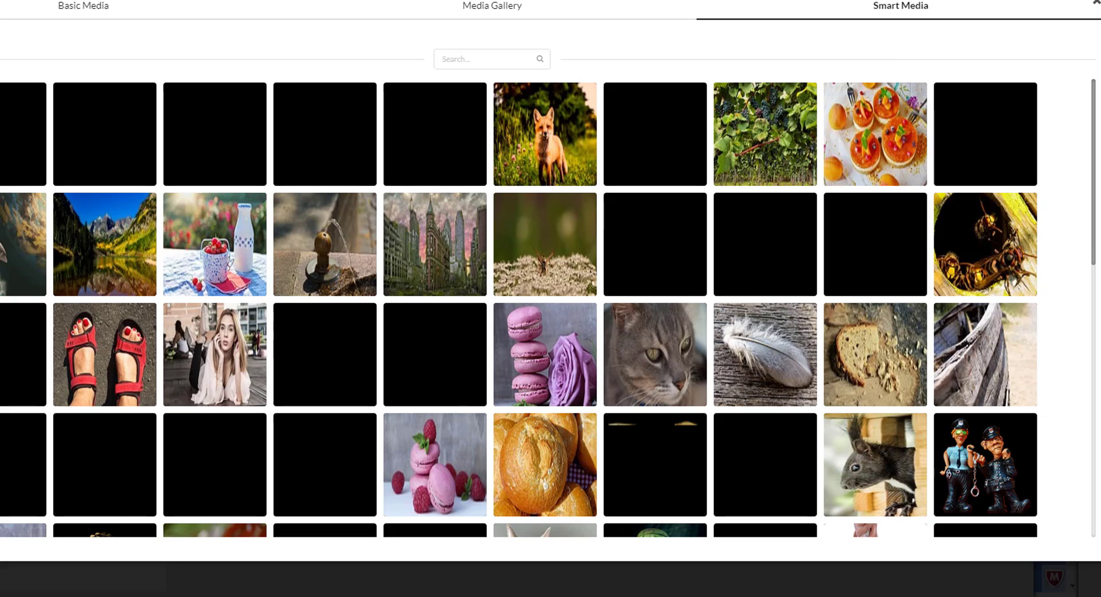
drag(1094, 150, 1094, 218)
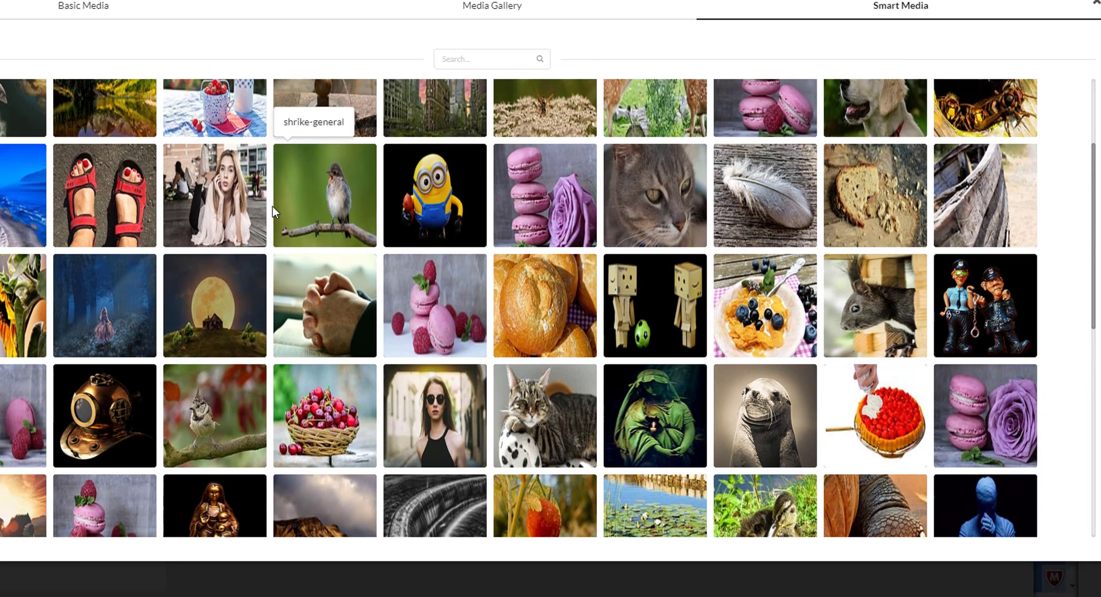
click(356, 215)
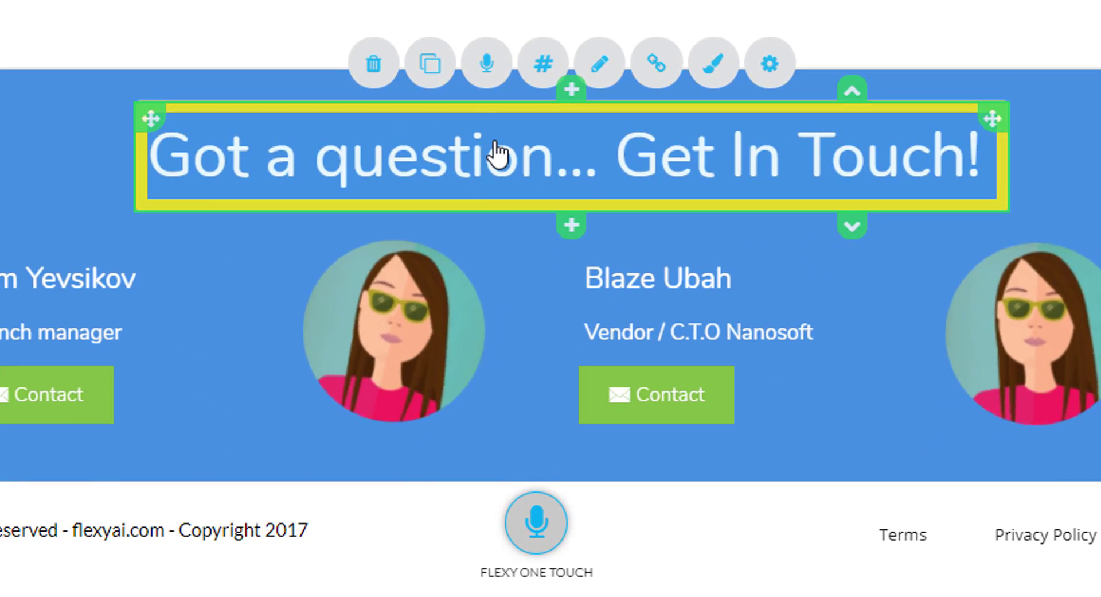
- Change the contact heading's border to black (000000) and 5 px wide, using the border entry of the Flexy change command
click(494, 144)
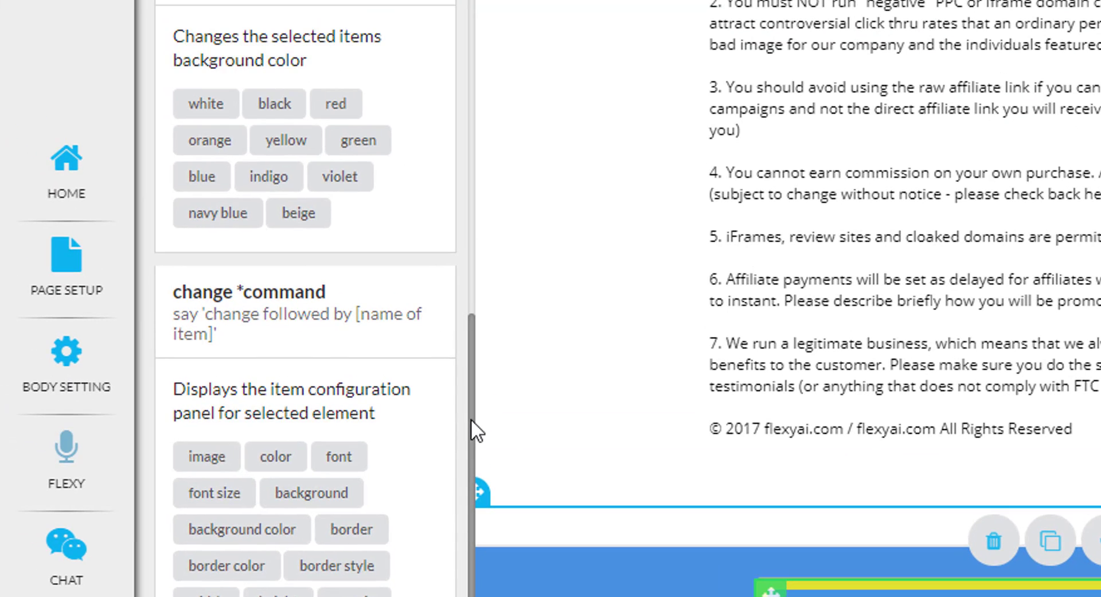
drag(471, 418, 446, 44)
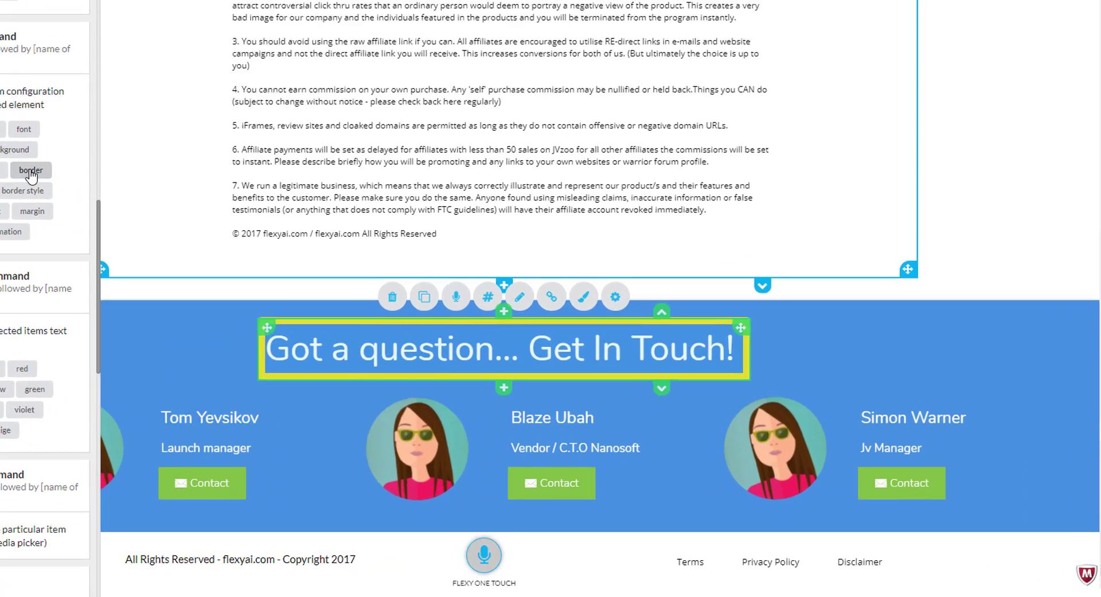
click(31, 171)
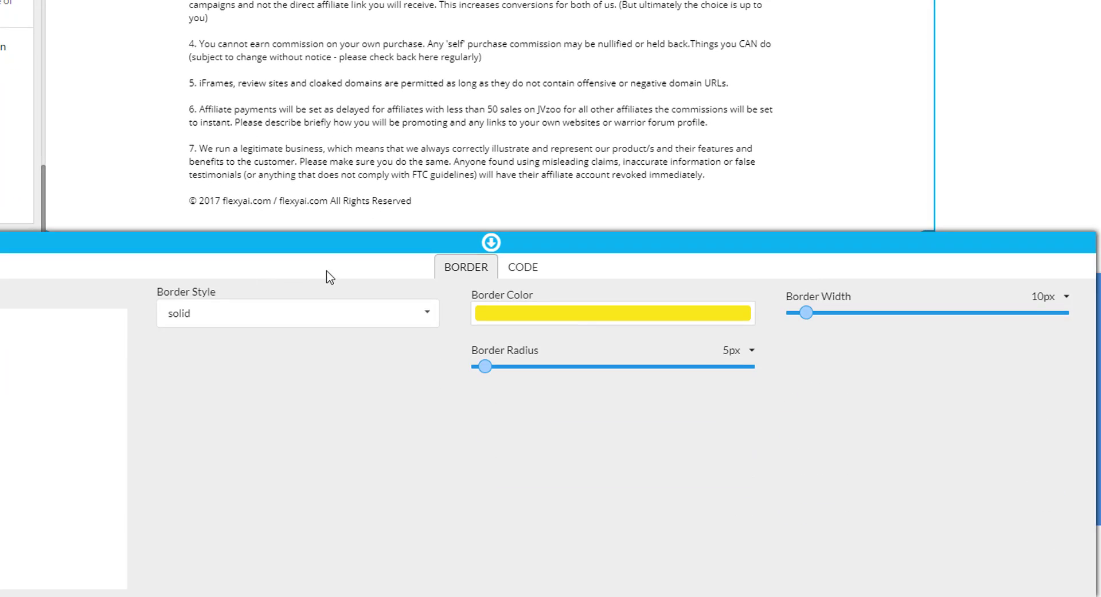
click(589, 315)
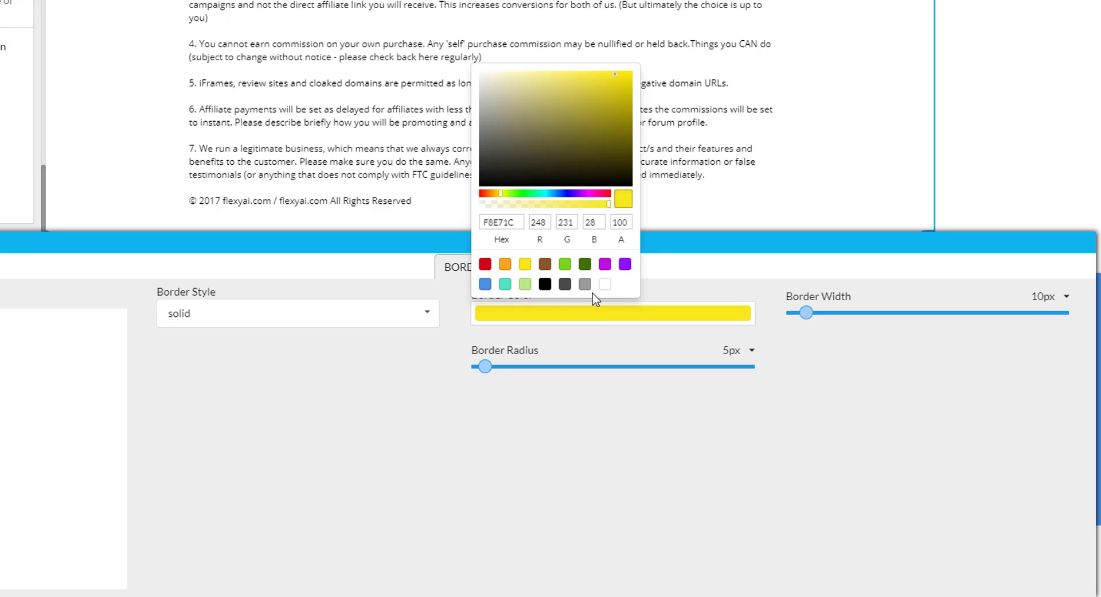
click(545, 284)
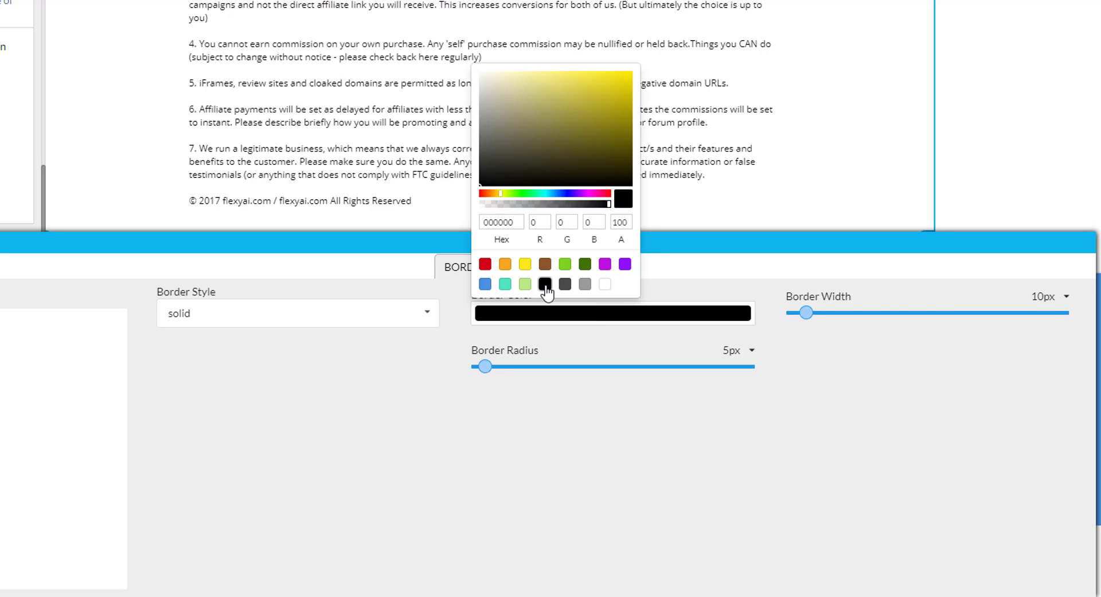
click(799, 314)
drag(807, 316, 802, 322)
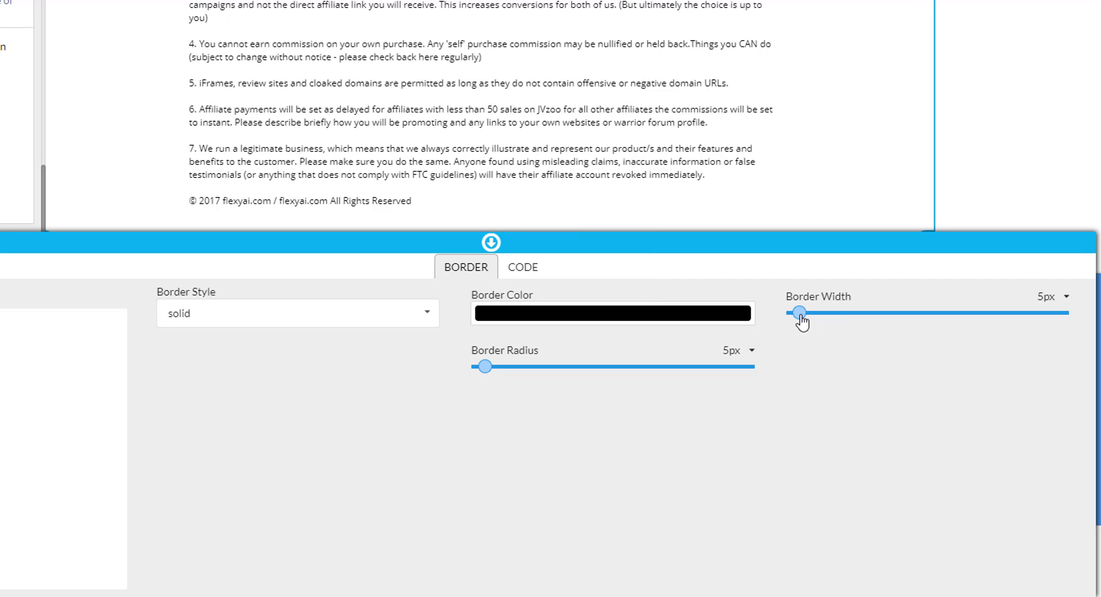
click(390, 257)
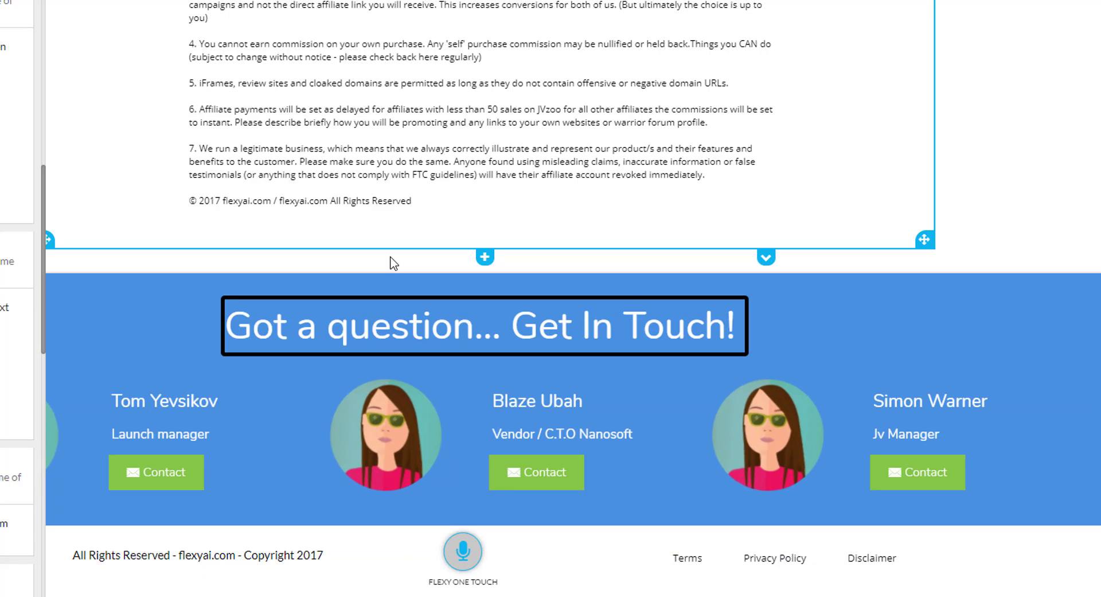